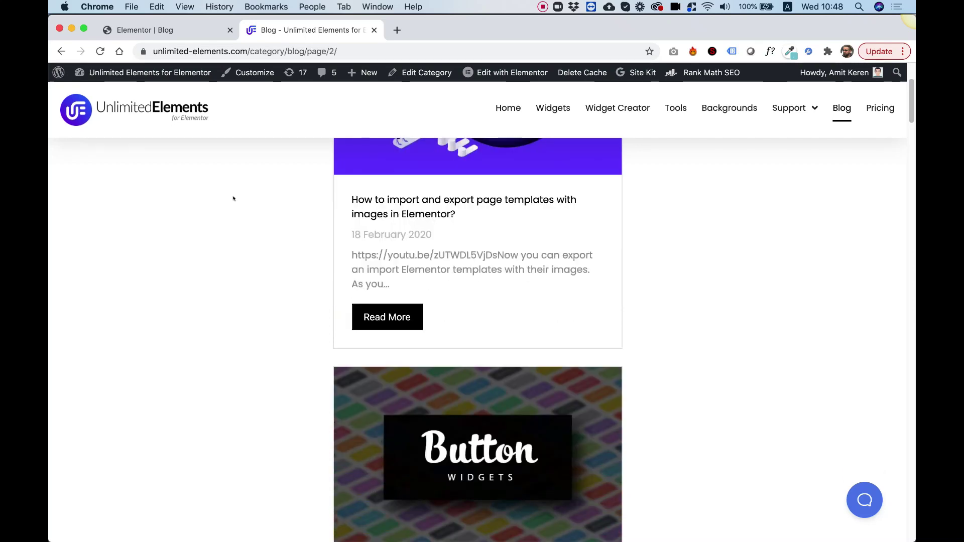
Scroll down the blog archive's page 2 to look over its pagination.
scroll(233, 198, "down", 15)
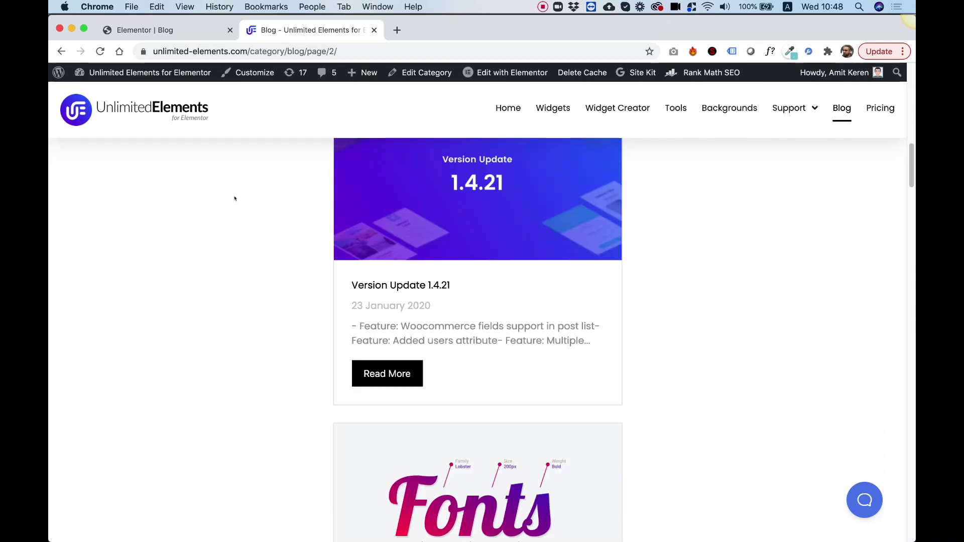
scroll(234, 199, "down", 15)
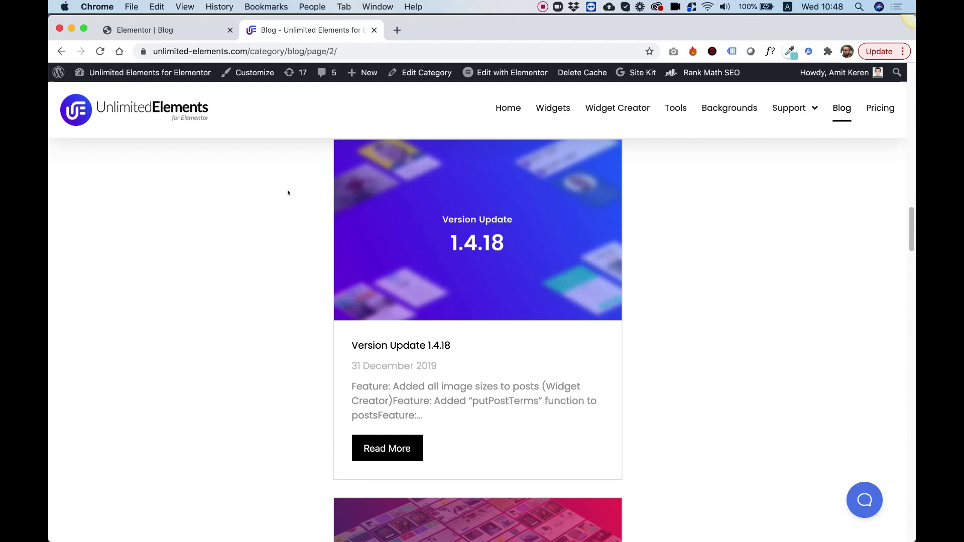
scroll(257, 211, "down", 20)
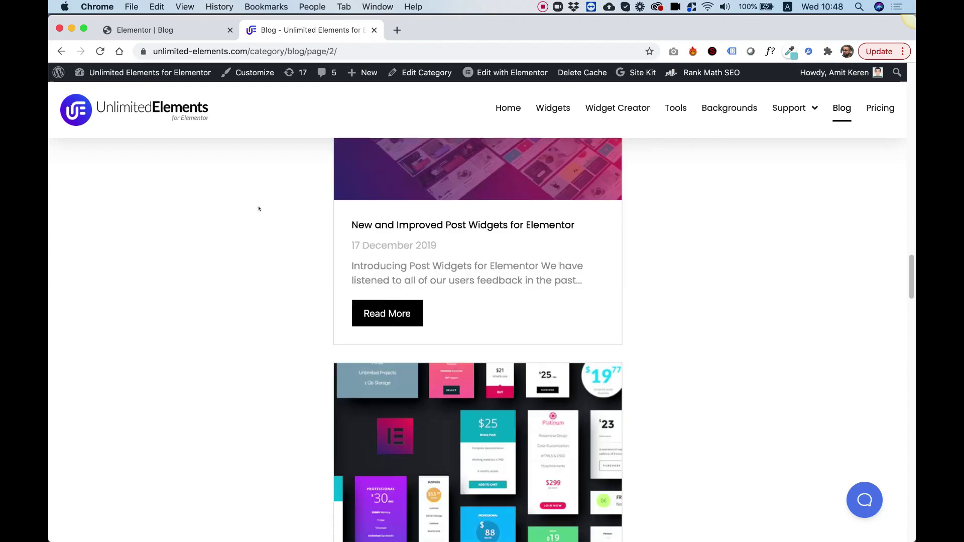
scroll(258, 208, "down", 15)
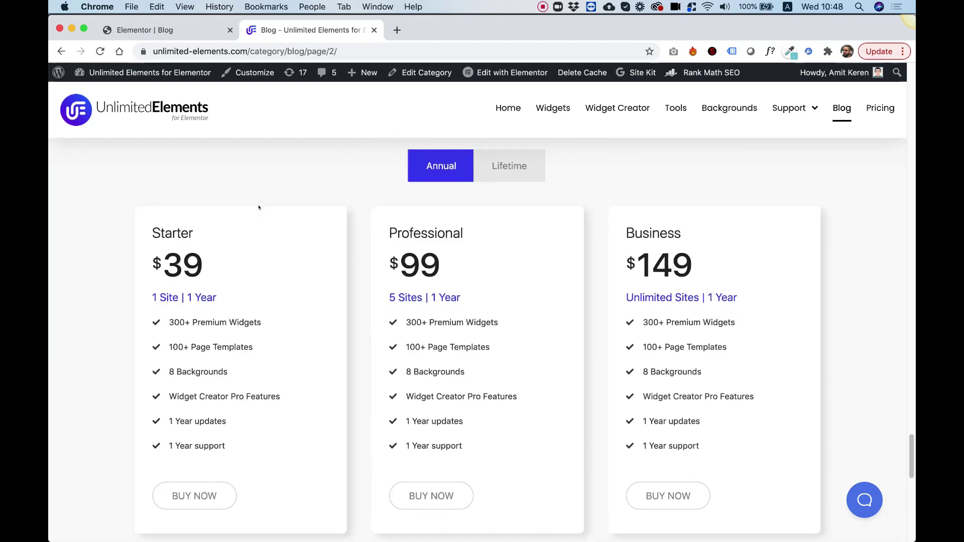
scroll(259, 209, "up", 8)
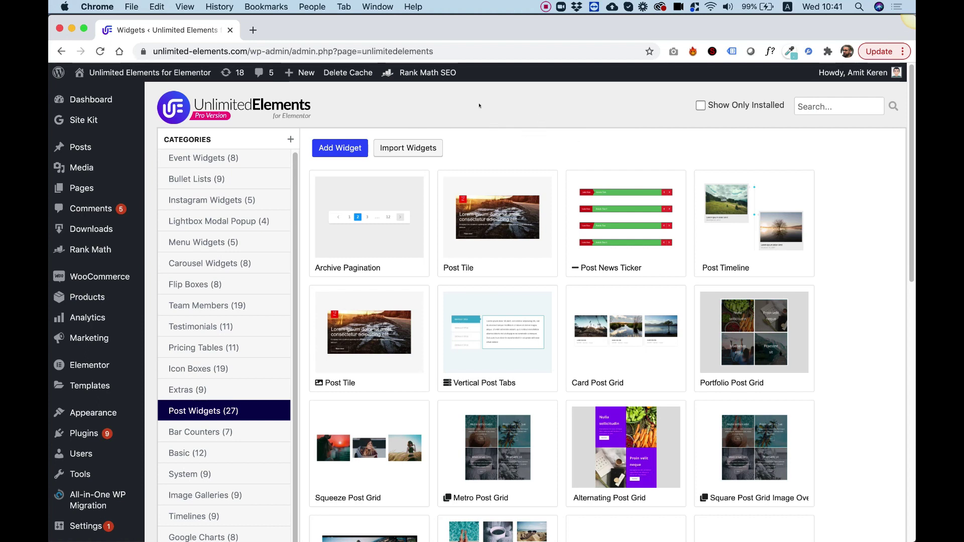
mouse_move(577, 176)
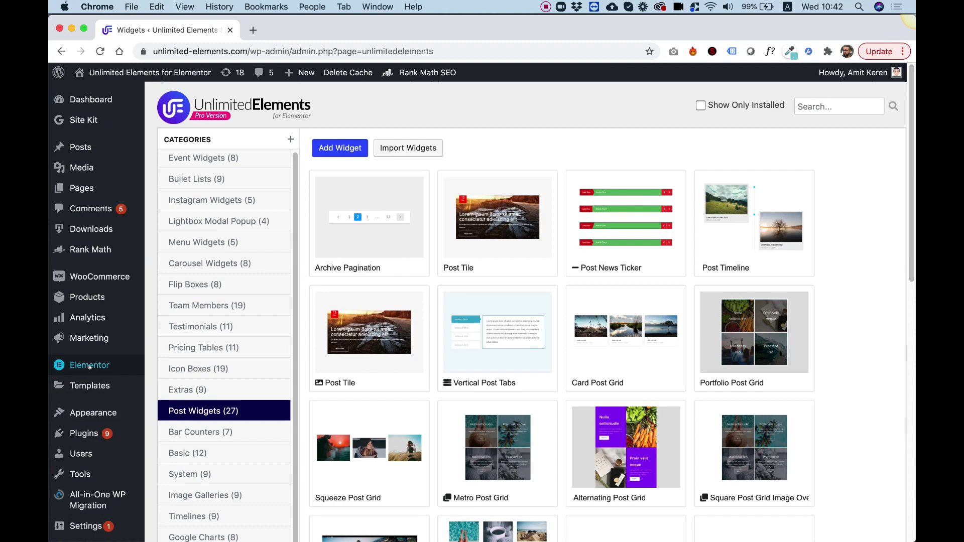
mouse_move(87, 368)
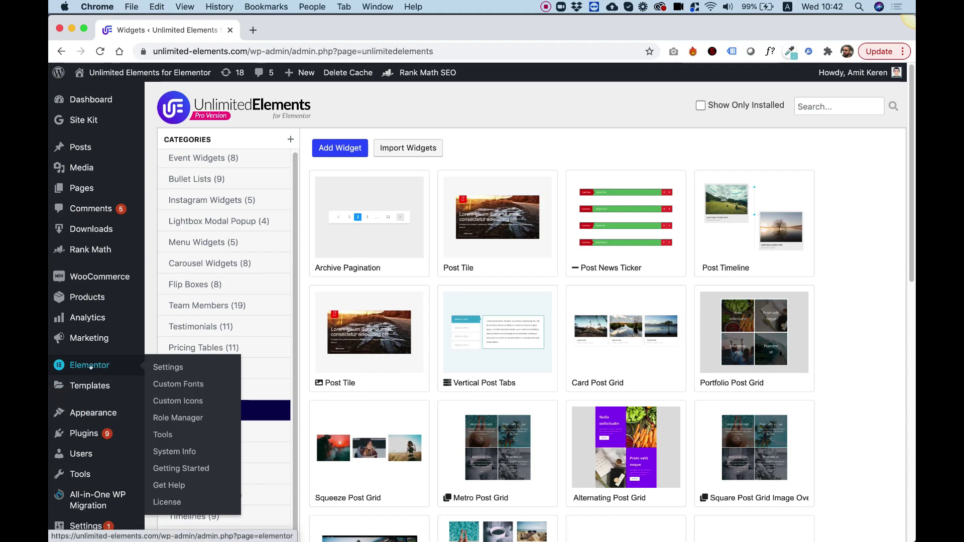
scroll(90, 351, "down", 3)
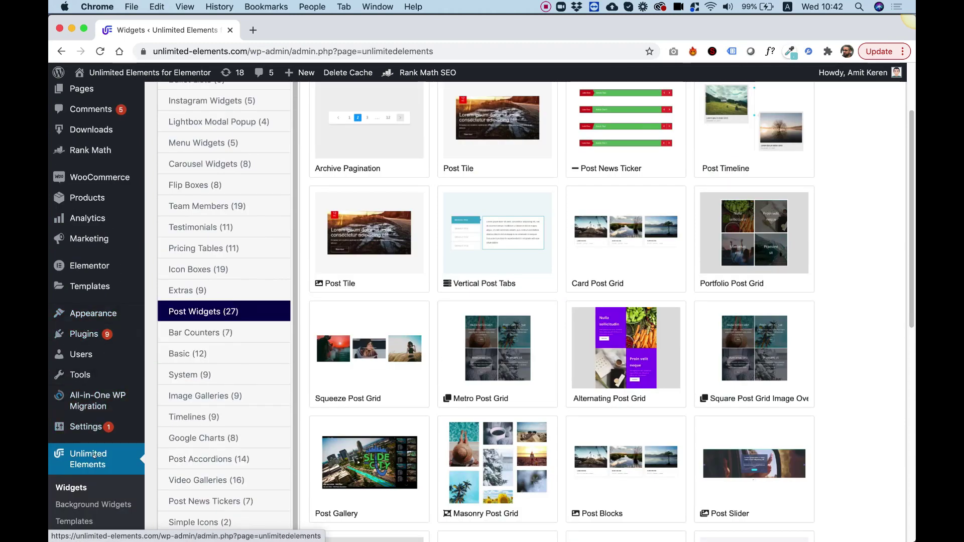
scroll(361, 236, "up", 3)
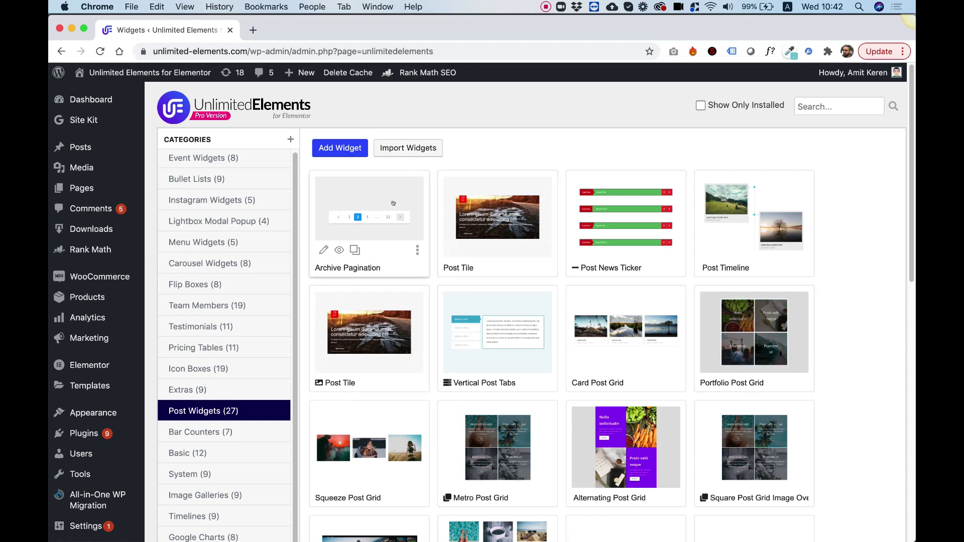
mouse_move(546, 323)
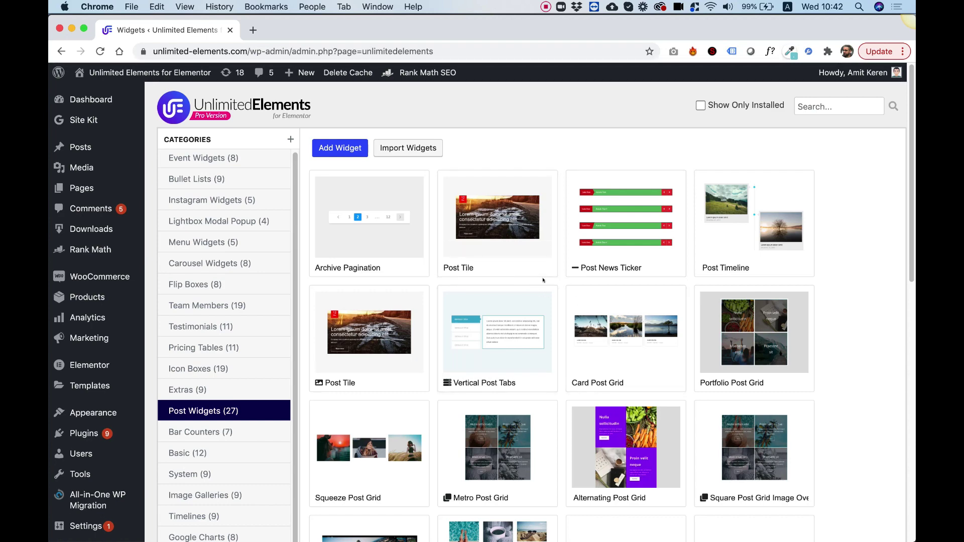
Install the News Scroller With Thumbnail widget at the bottom of the Post Widgets grid.
scroll(548, 286, "down", 3)
scroll(550, 284, "down", 3)
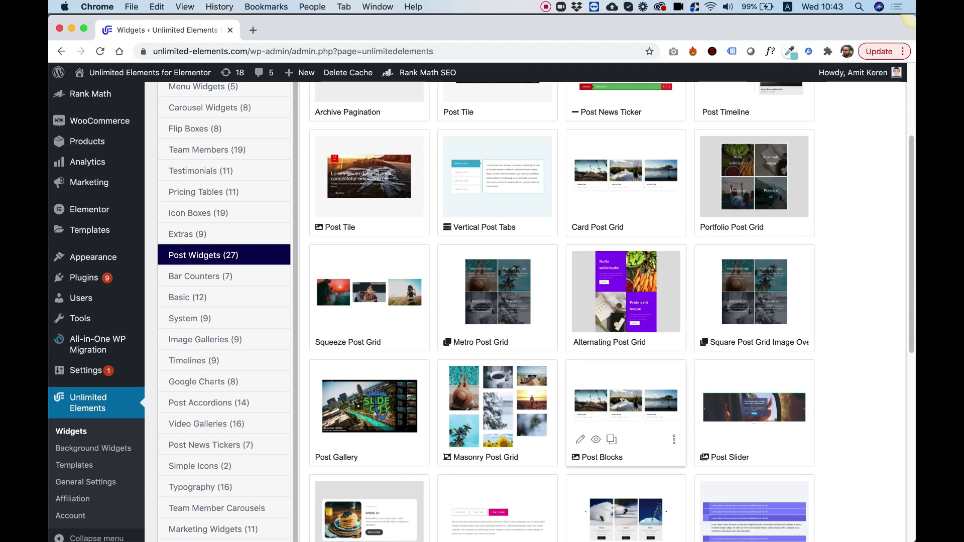
scroll(621, 431, "down", 10)
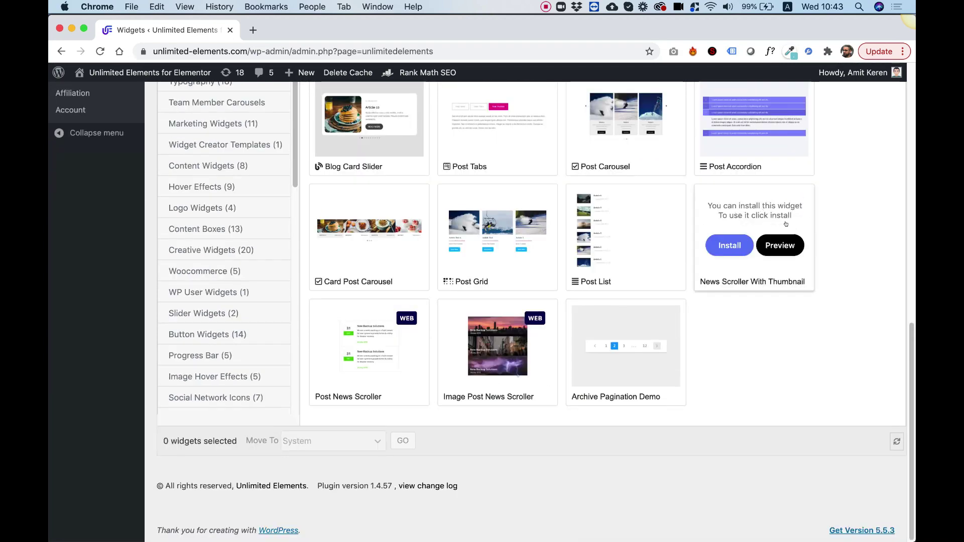
left_click(729, 245)
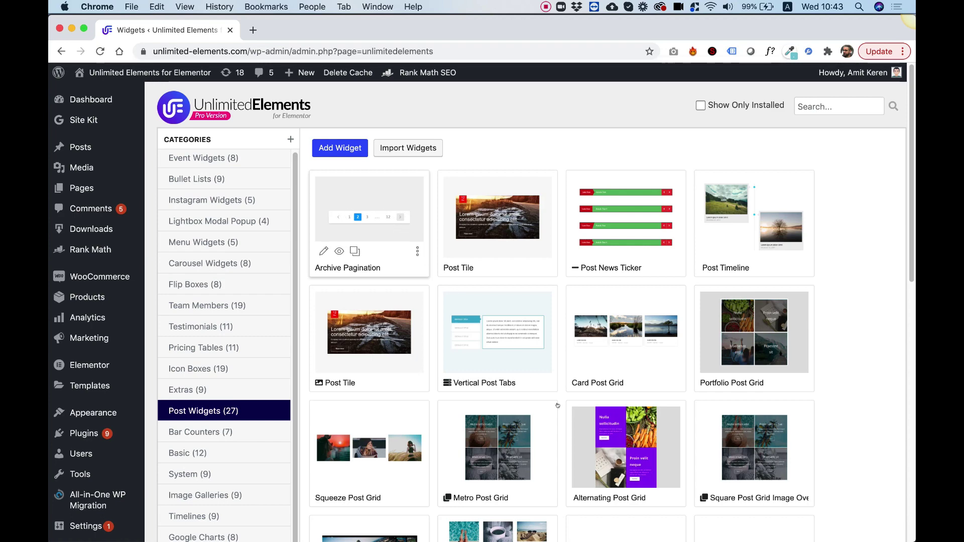
Open Theme Builder's empty Archive templates list and start a new archive template.
mouse_move(360, 334)
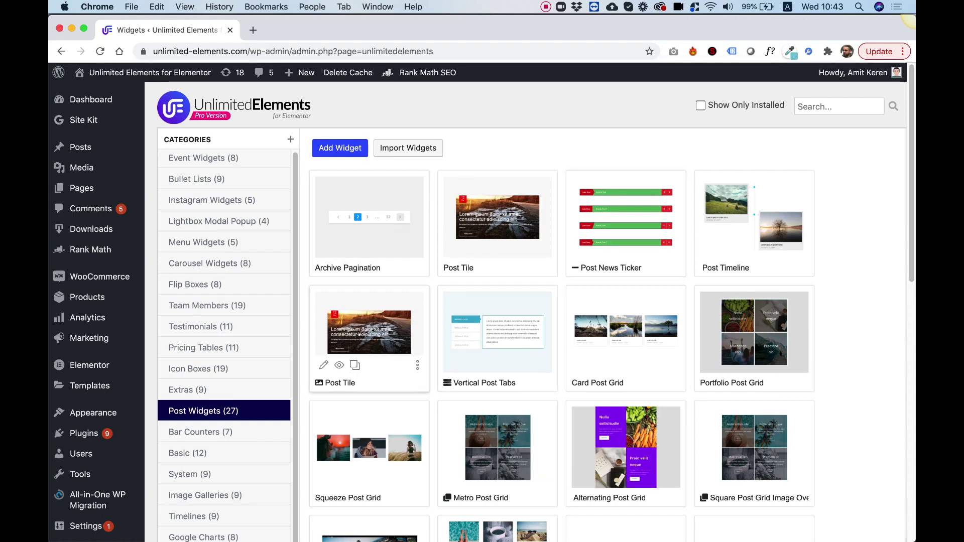
mouse_move(85, 387)
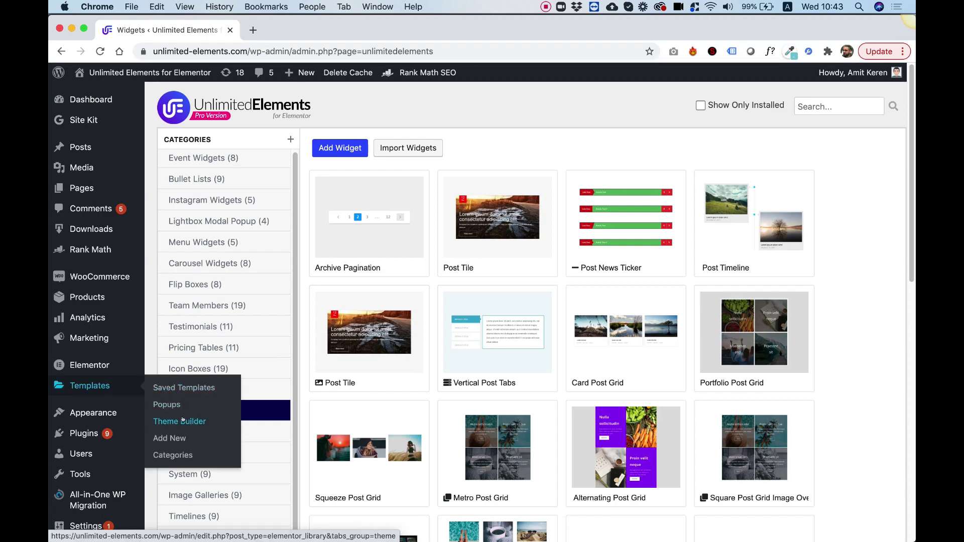
left_click(183, 421)
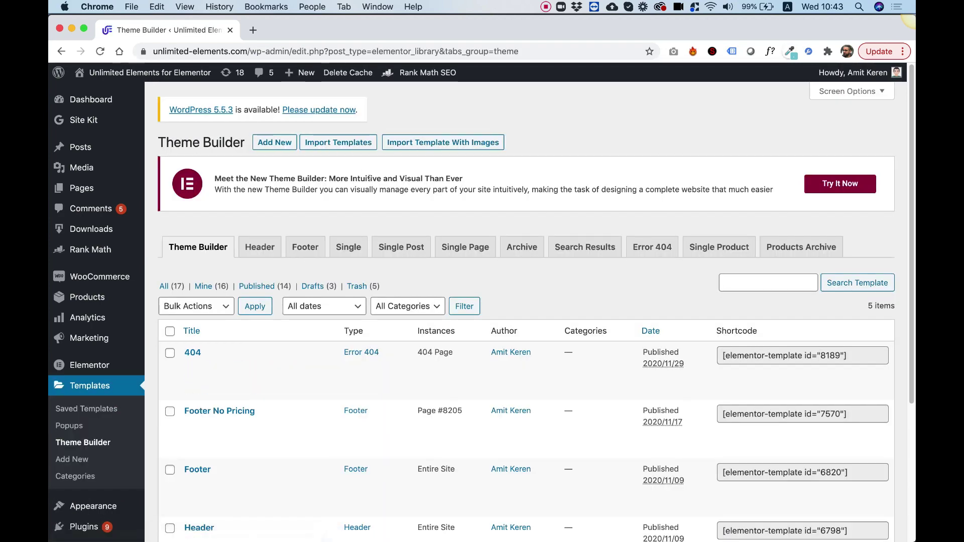
left_click(523, 247)
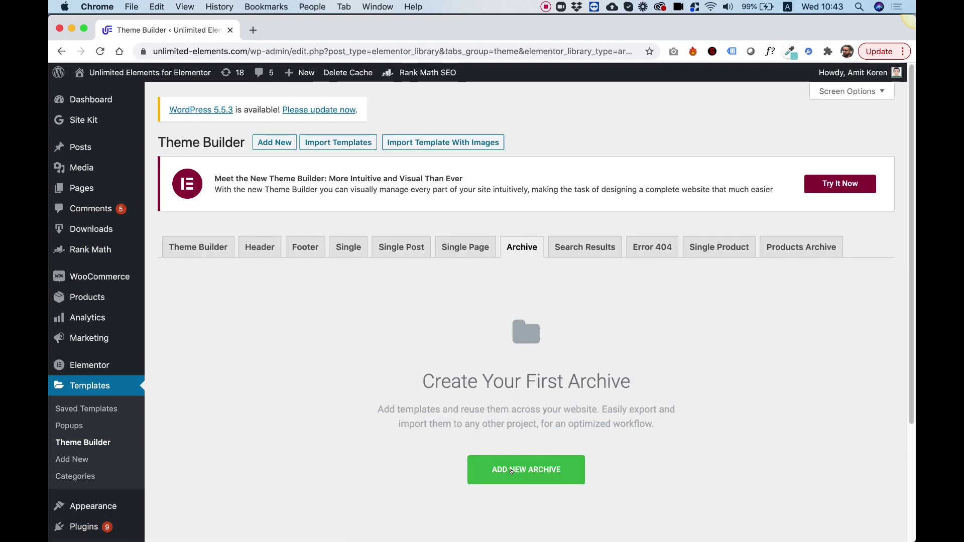
left_click(508, 471)
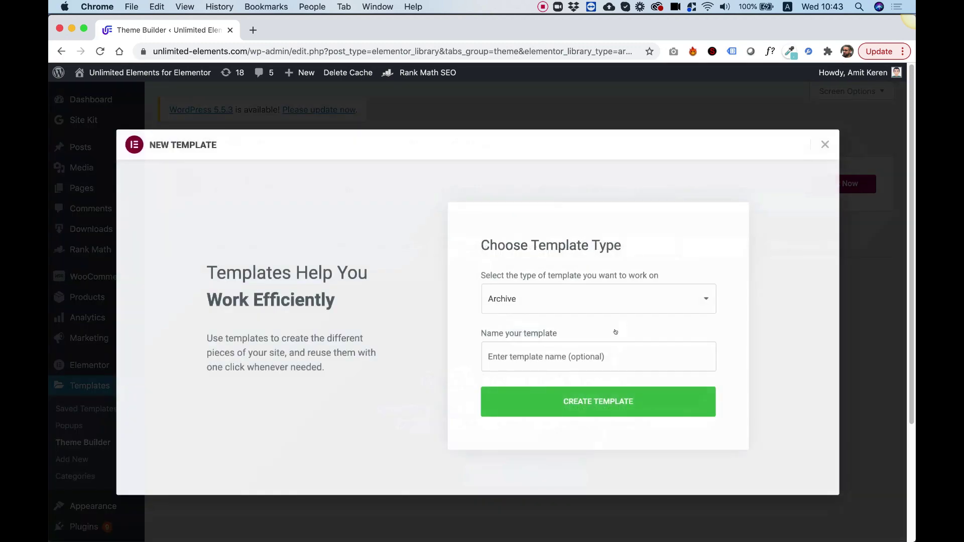
Name the new Archive template 'Blog' and create it.
left_click(567, 359)
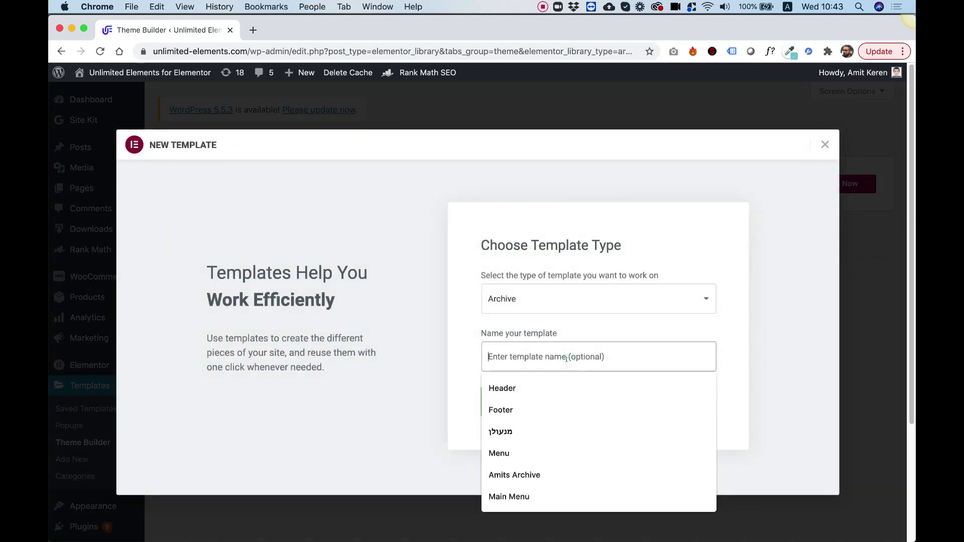
type("Blog")
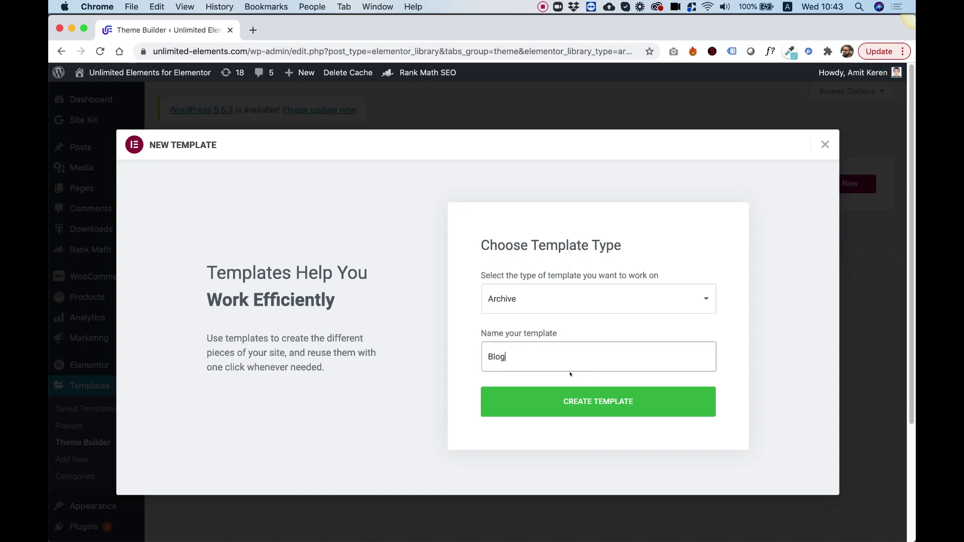
left_click(577, 403)
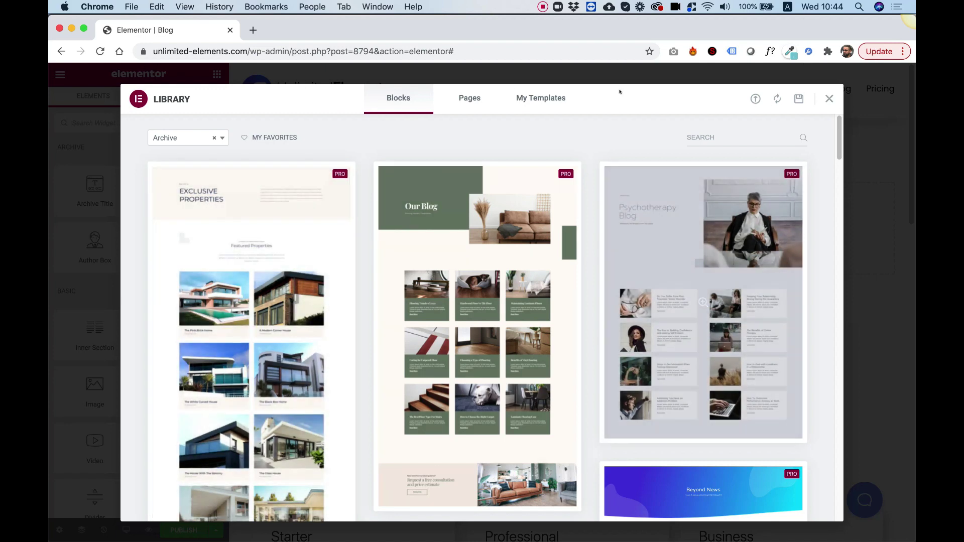
Close the Elementor Library without inserting any design.
left_click(828, 99)
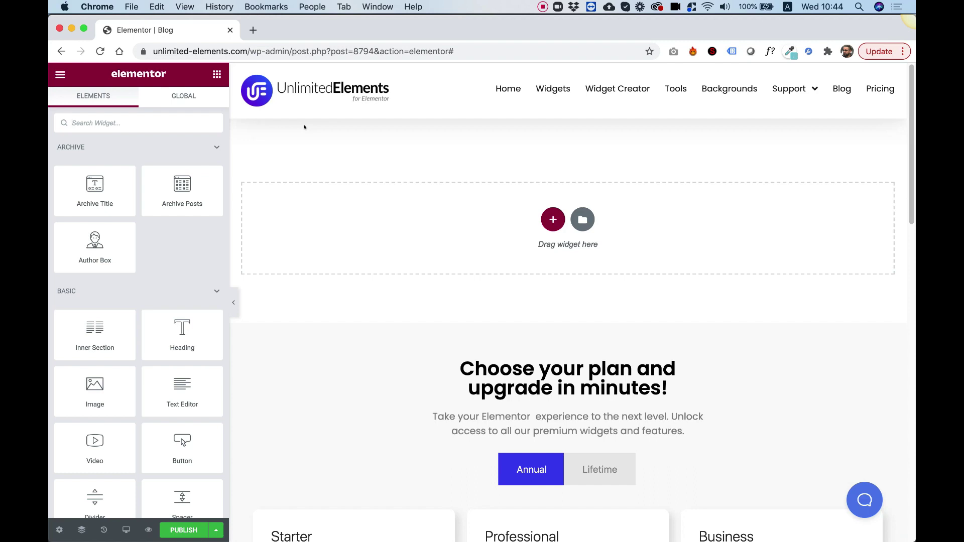
Find Post Blocks via the widget search and drop it into the empty section.
type("post")
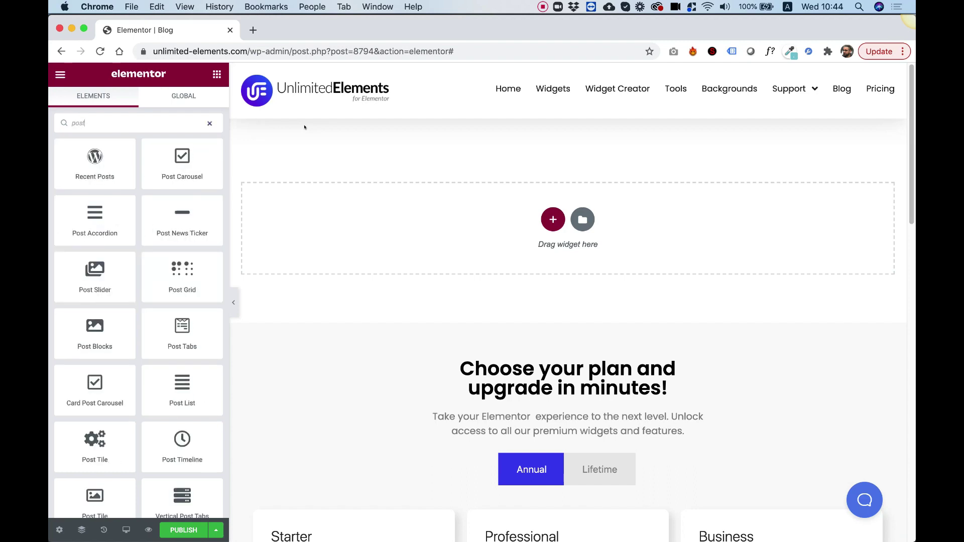
type("blocks")
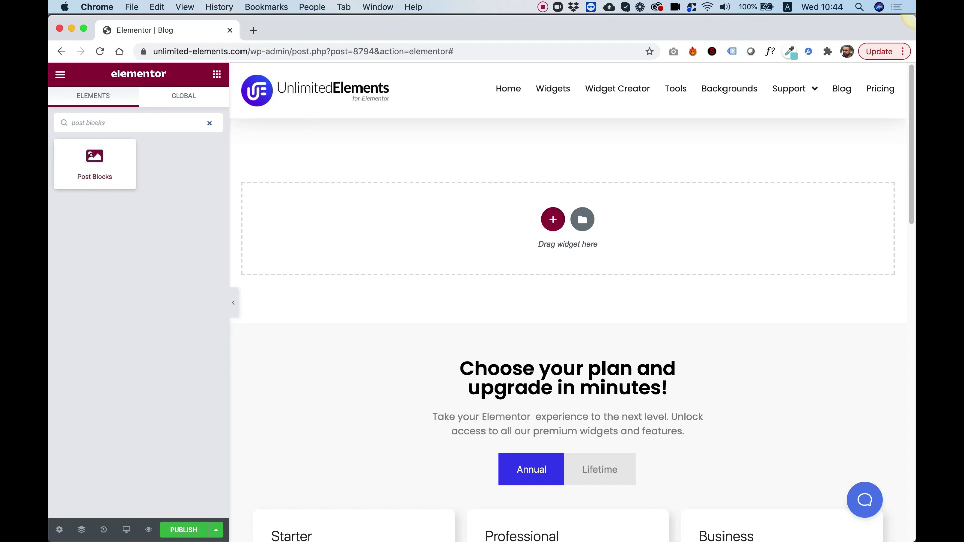
left_click_drag(95, 159, 525, 230)
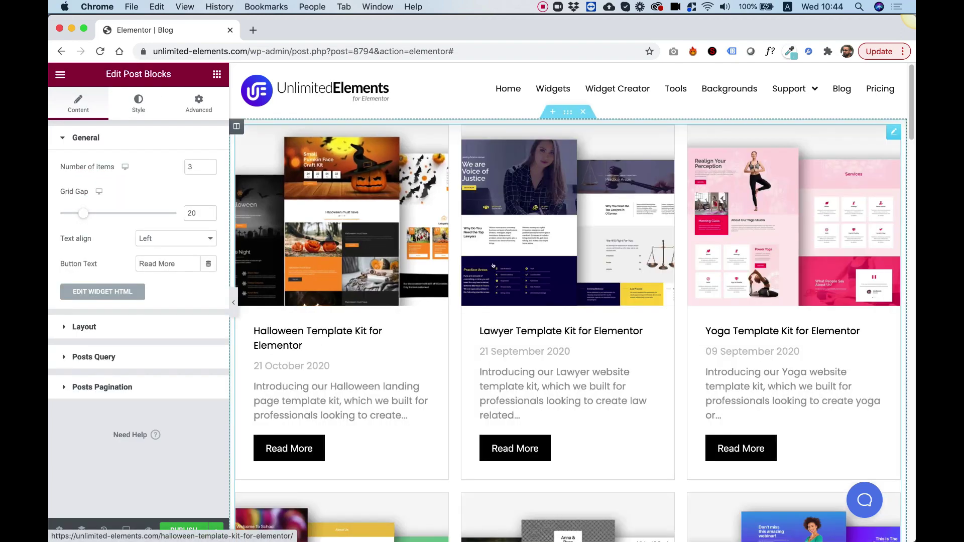
scroll(525, 310, "down", 4)
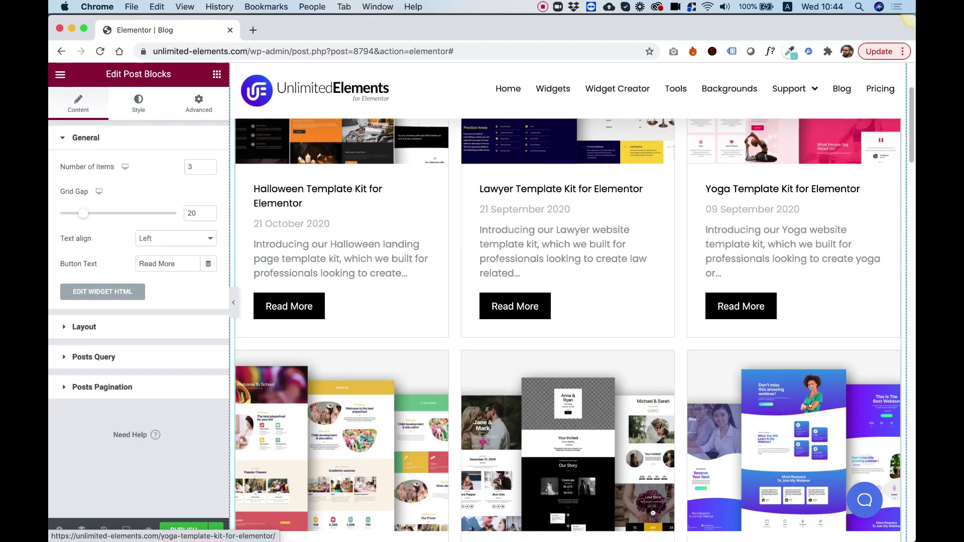
scroll(415, 307, "down", 3)
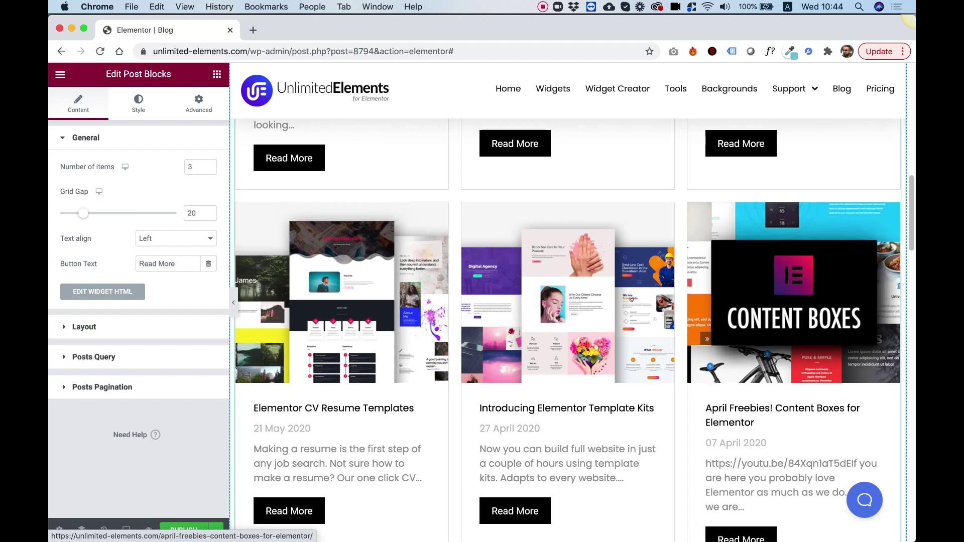
scroll(830, 187, "up", 5)
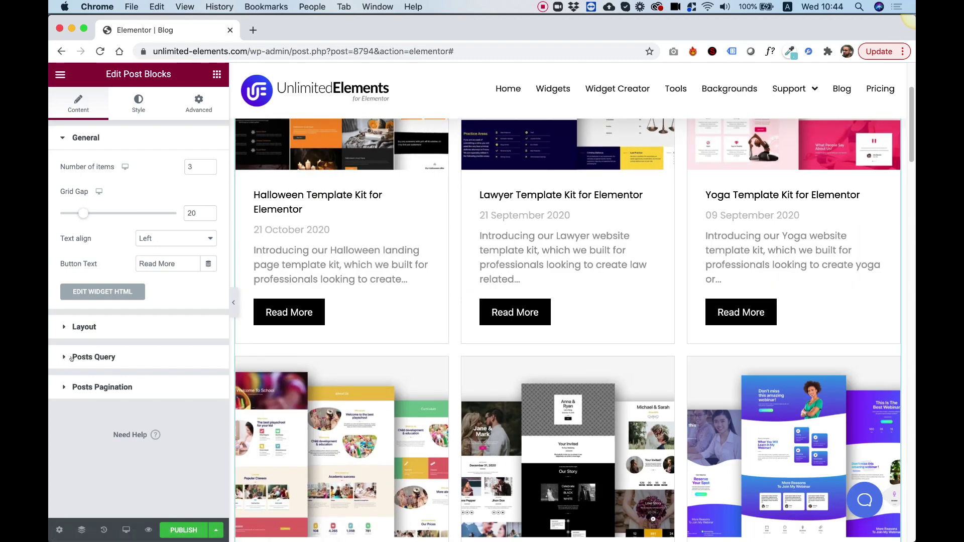
Change the Post Blocks Posts Source from Custom Posts to Current Query Posts.
left_click(99, 358)
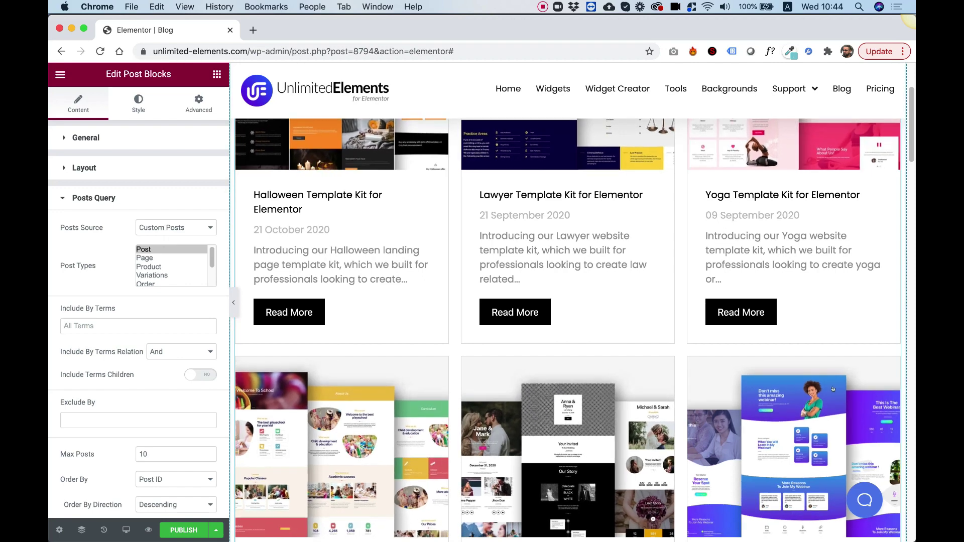
left_click(162, 228)
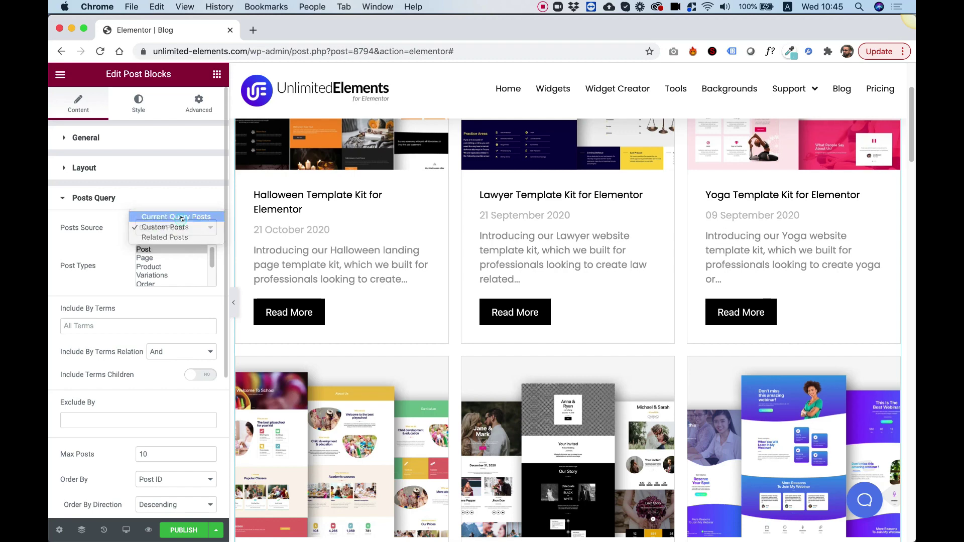
left_click(169, 216)
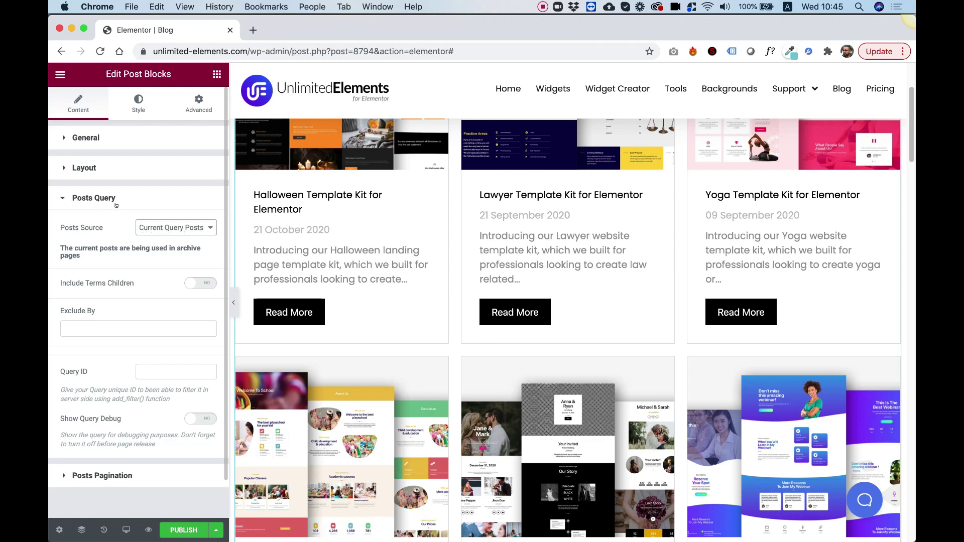
scroll(608, 387, "down", 10)
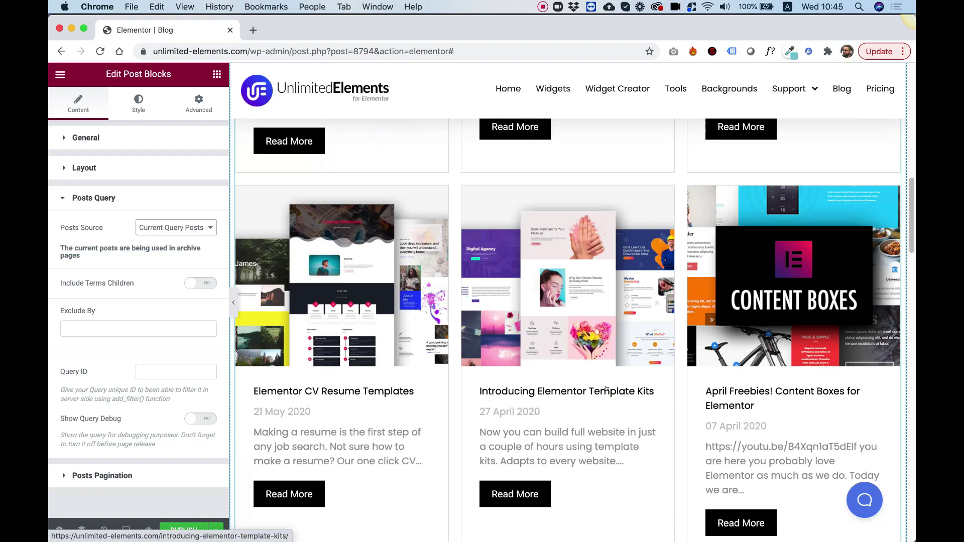
scroll(608, 387, "up", 15)
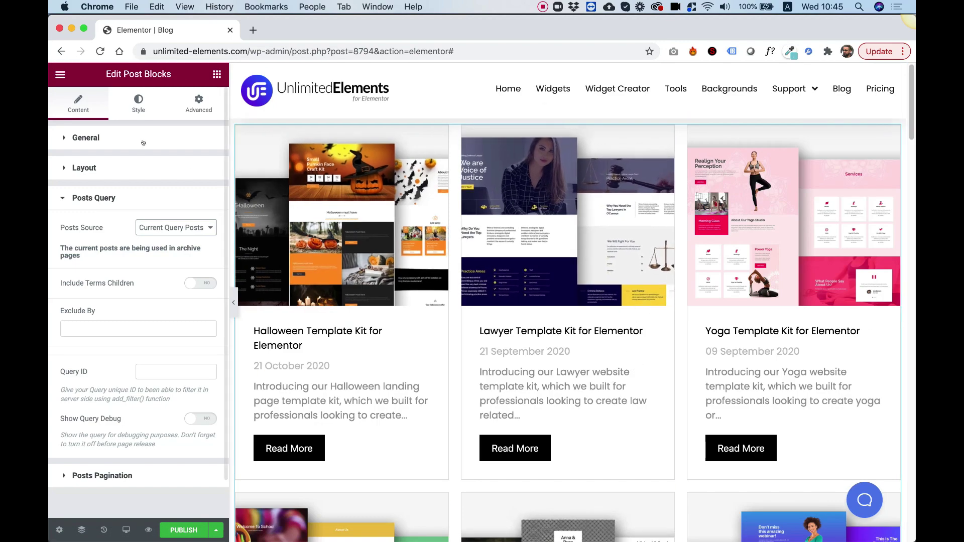
Search the widget panel for 'pagi' to list Archive Pagination widgets.
left_click(217, 74)
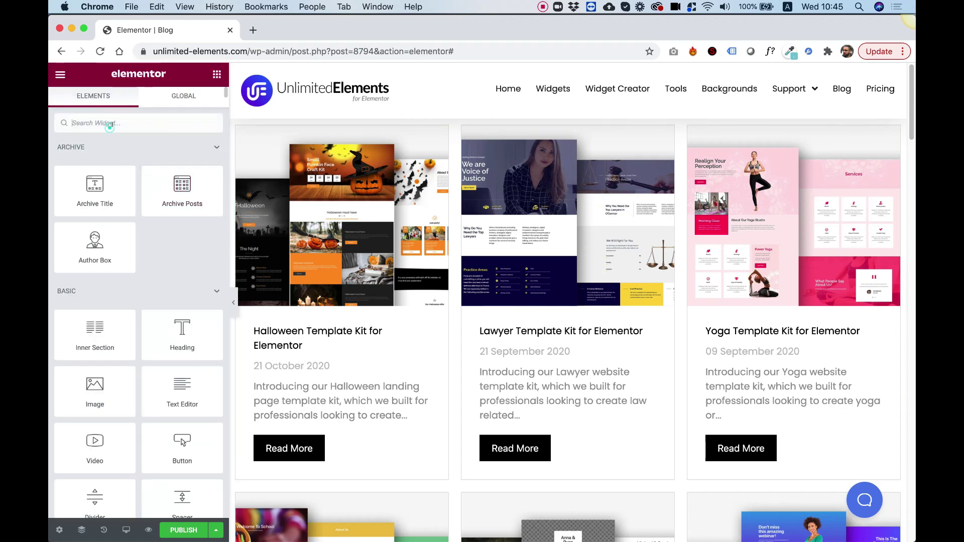
left_click(112, 124)
type("pagination")
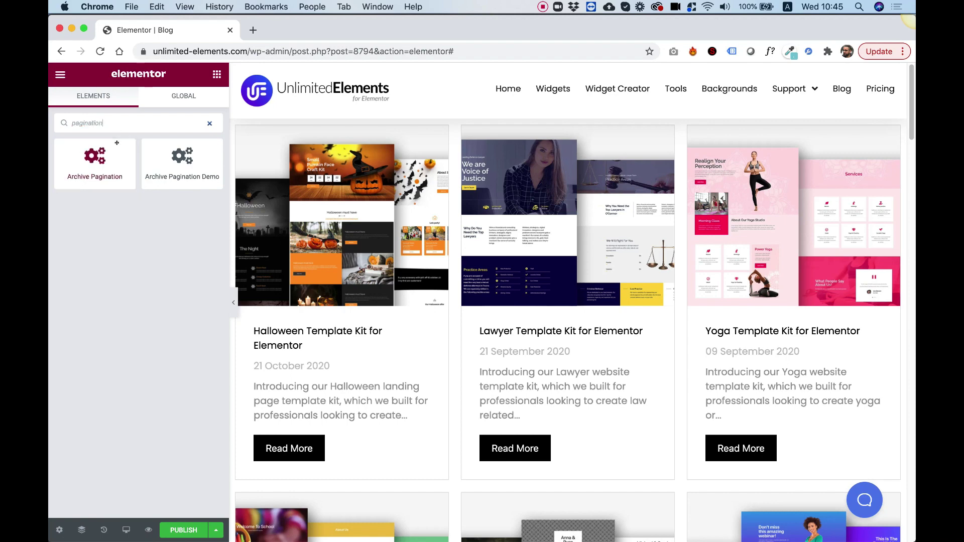
Drop the Archive Pagination widget below the Post Blocks grid.
scroll(518, 345, "down", 18)
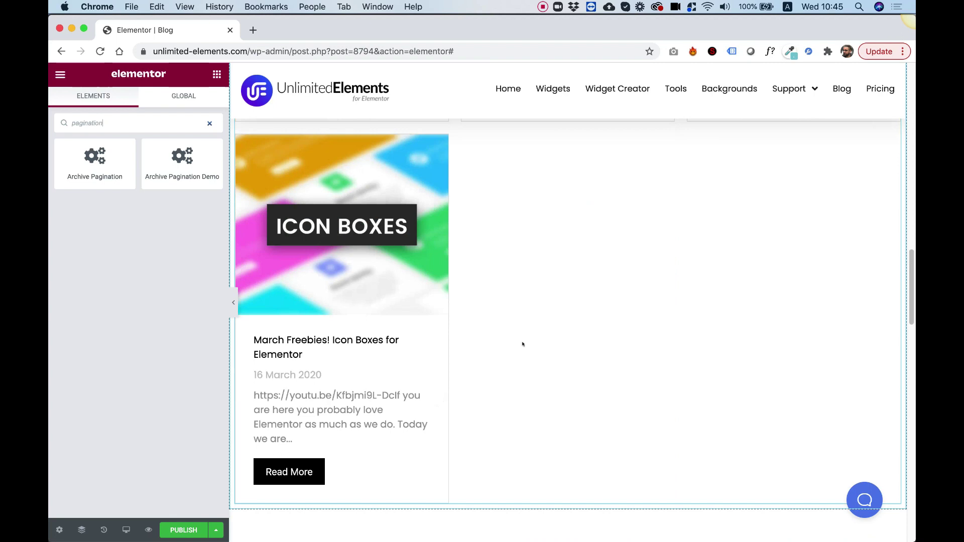
left_click_drag(84, 155, 425, 236)
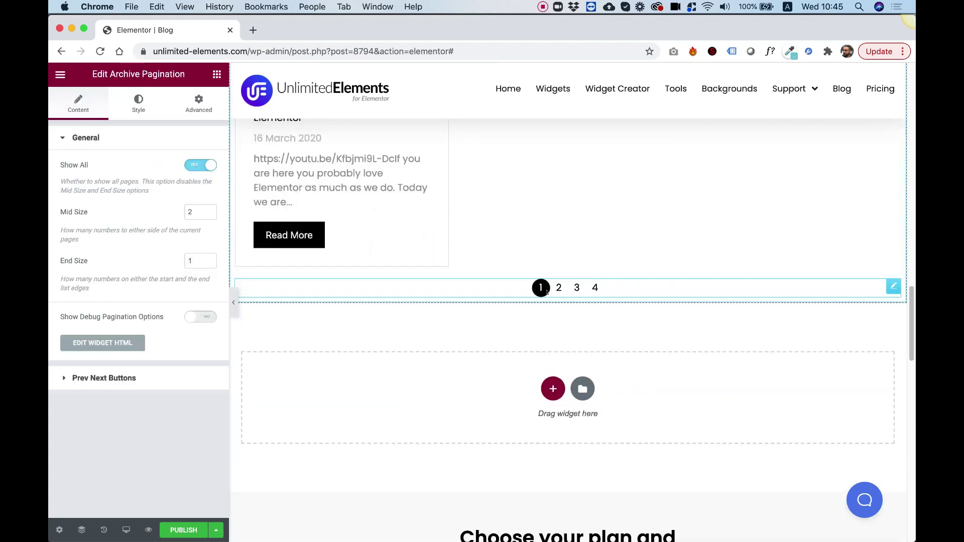
Give the Archive Pagination page numbers a linked 15 px margin on all sides.
left_click(135, 102)
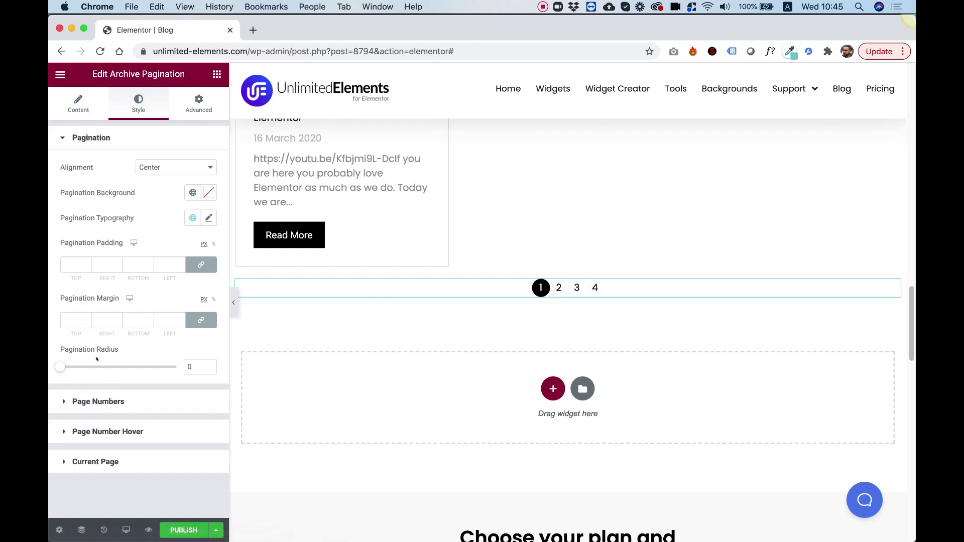
left_click(74, 320)
left_click(102, 402)
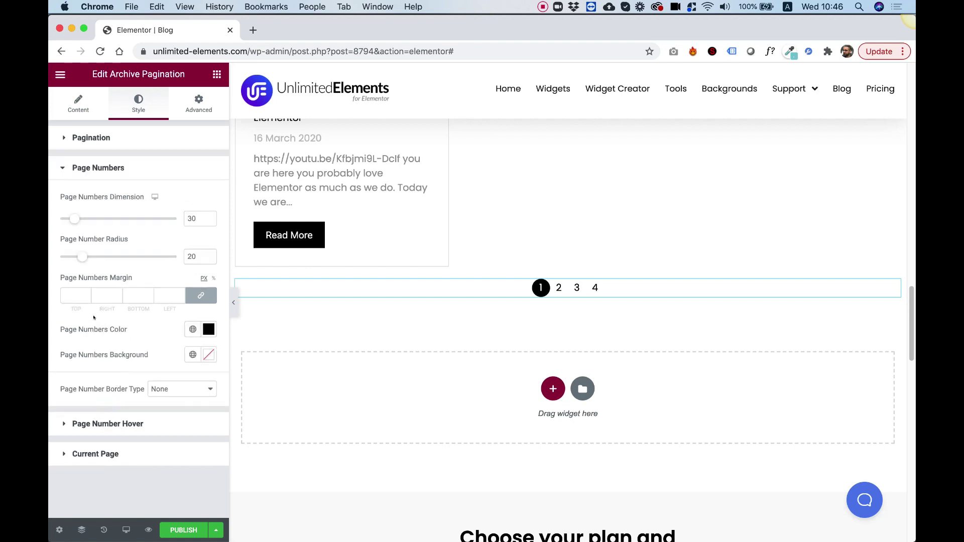
type("15")
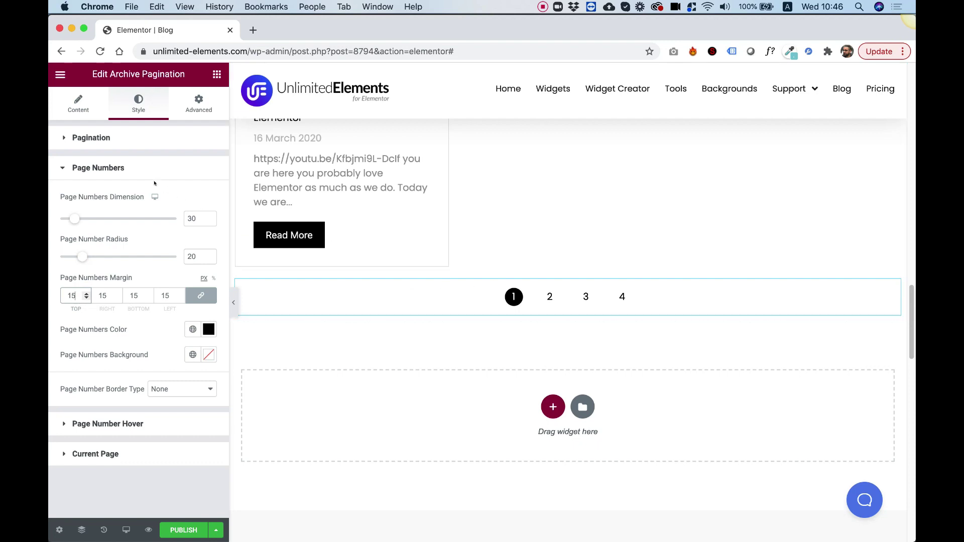
Turn Put Prev Next Buttons on and Show Icons off for a text-only Next link.
left_click(70, 108)
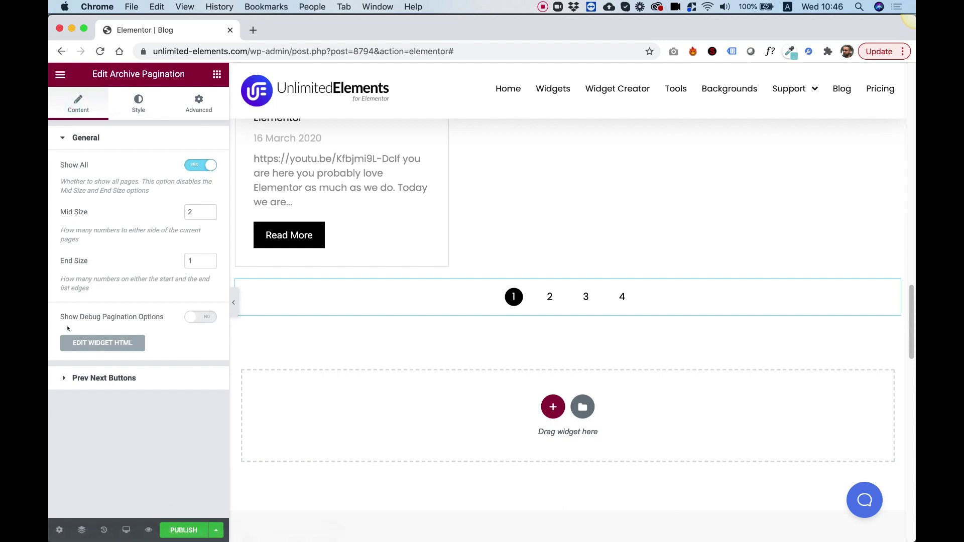
left_click(81, 378)
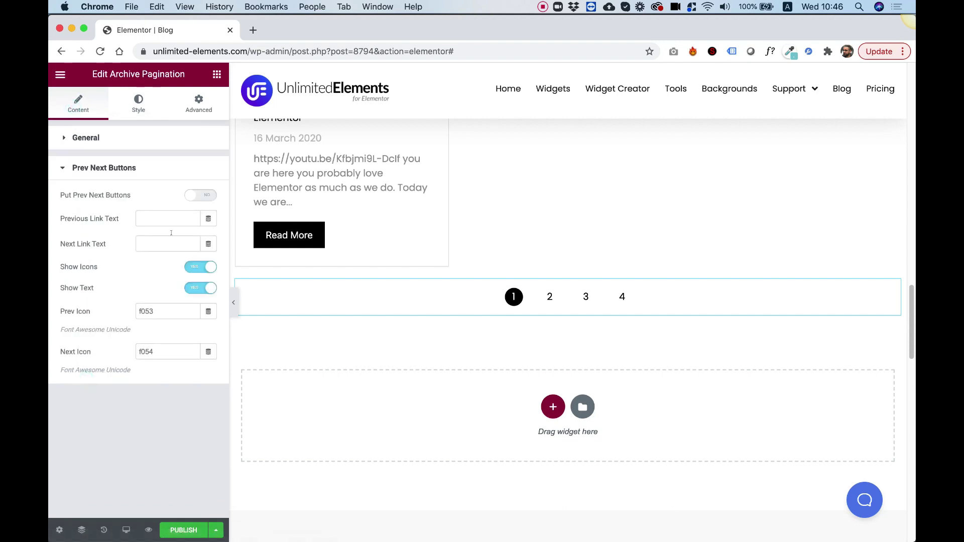
left_click(191, 197)
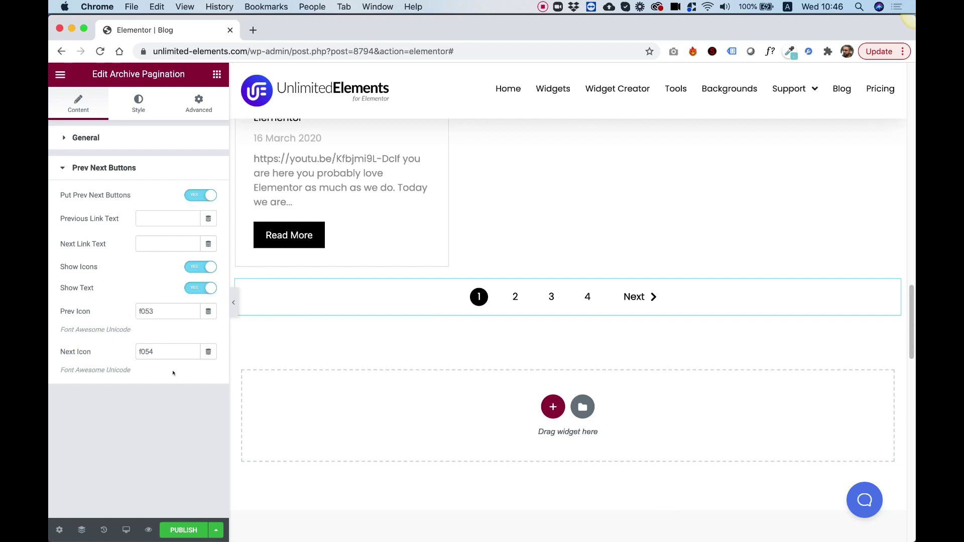
left_click(205, 265)
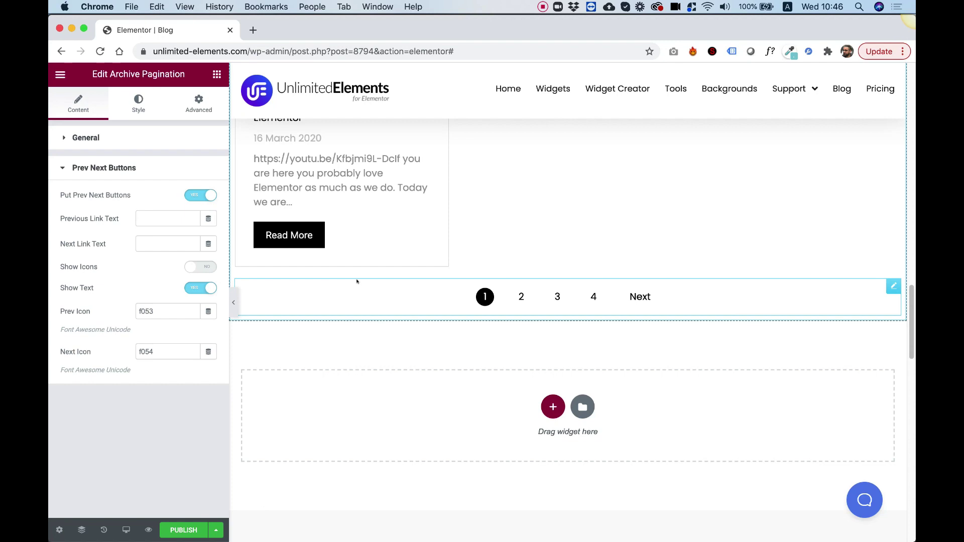
Publish the Blog template with an Include / All Archives display condition.
left_click(184, 531)
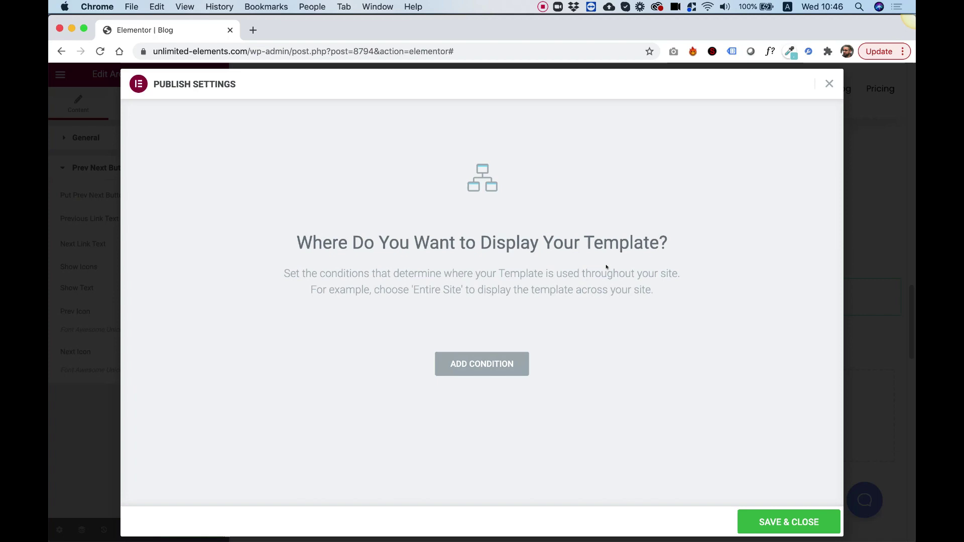
left_click(506, 364)
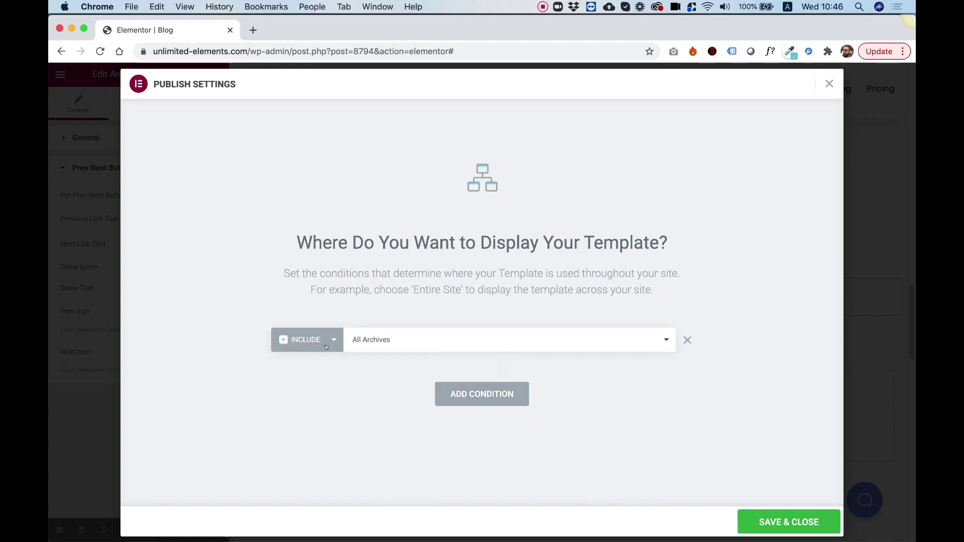
left_click(789, 522)
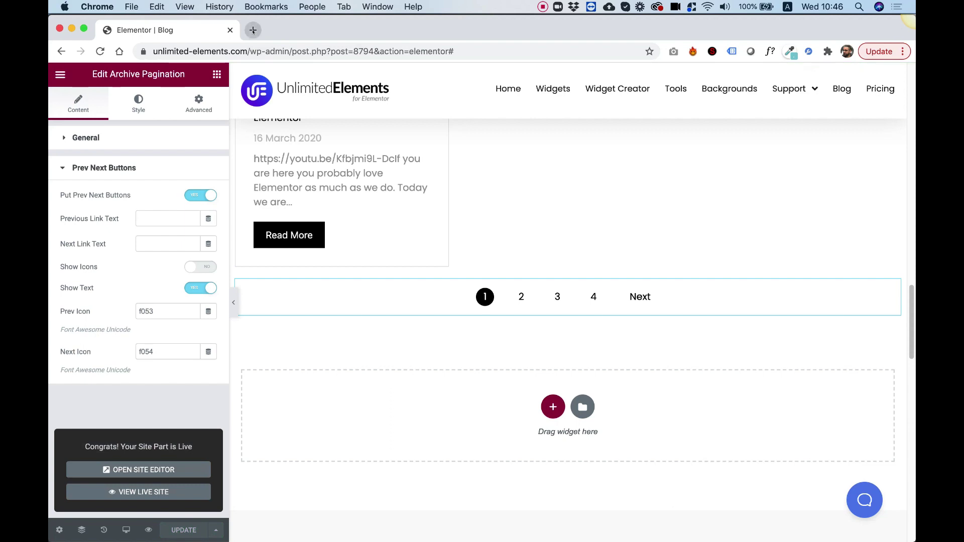
Open unlimited-elements.com in a new tab and go to its Blog archive.
left_click(253, 30)
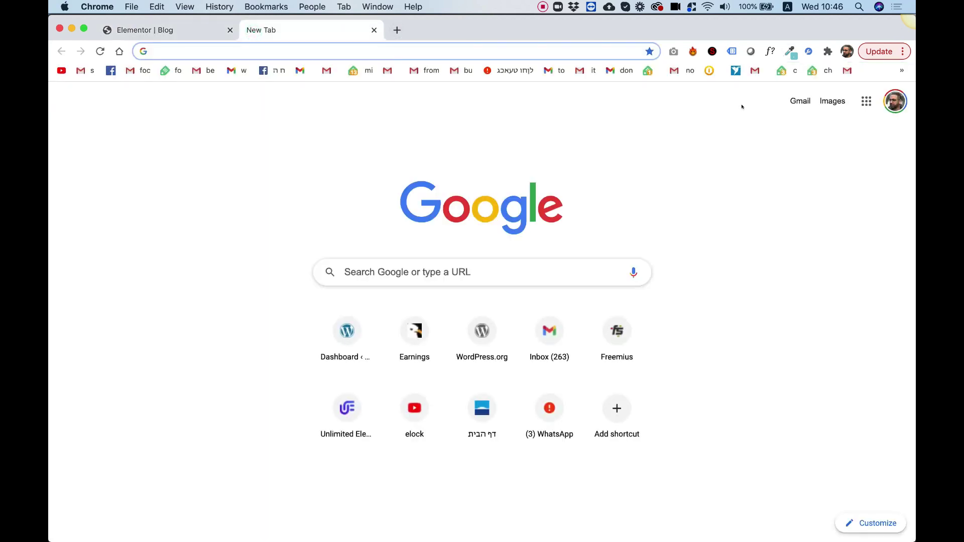
type("unlimited-elements.com")
key("Return")
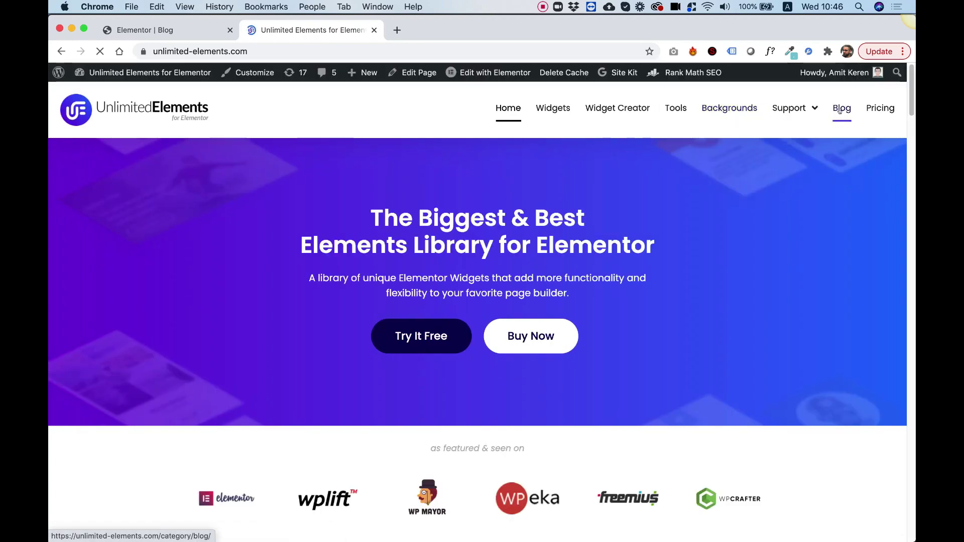
left_click(839, 110)
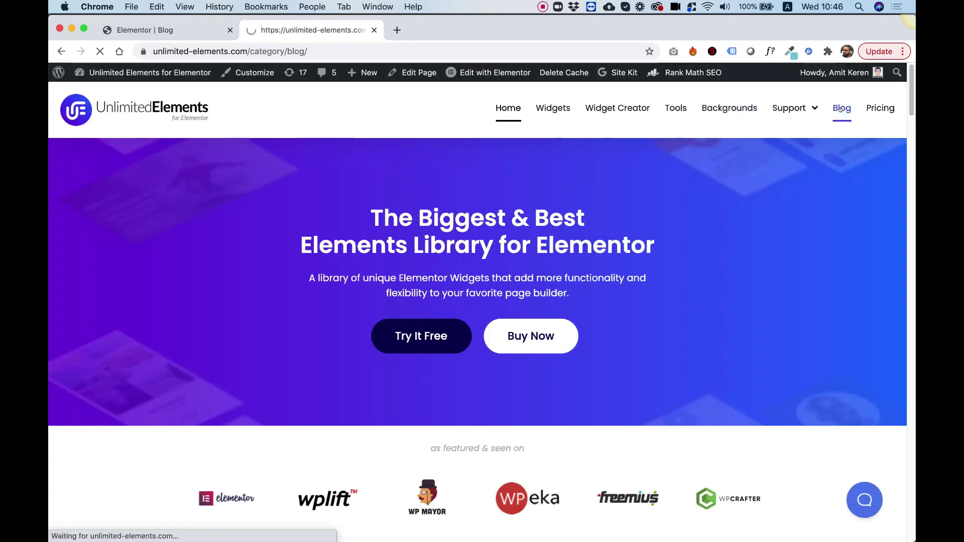
Scroll through the three-column post grid and pagination, then return to the 'Elementor | Blog' editor tab.
scroll(466, 259, "down", 6)
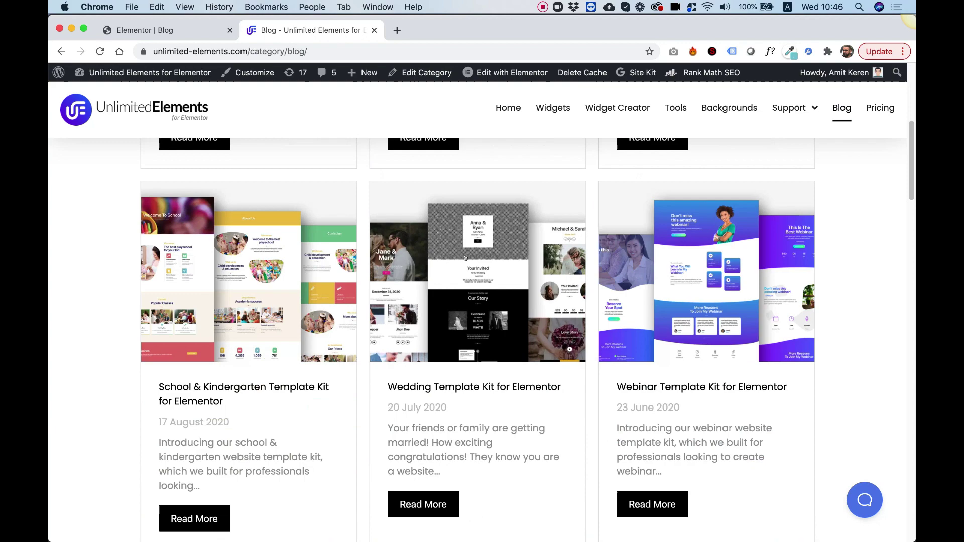
scroll(465, 258, "down", 18)
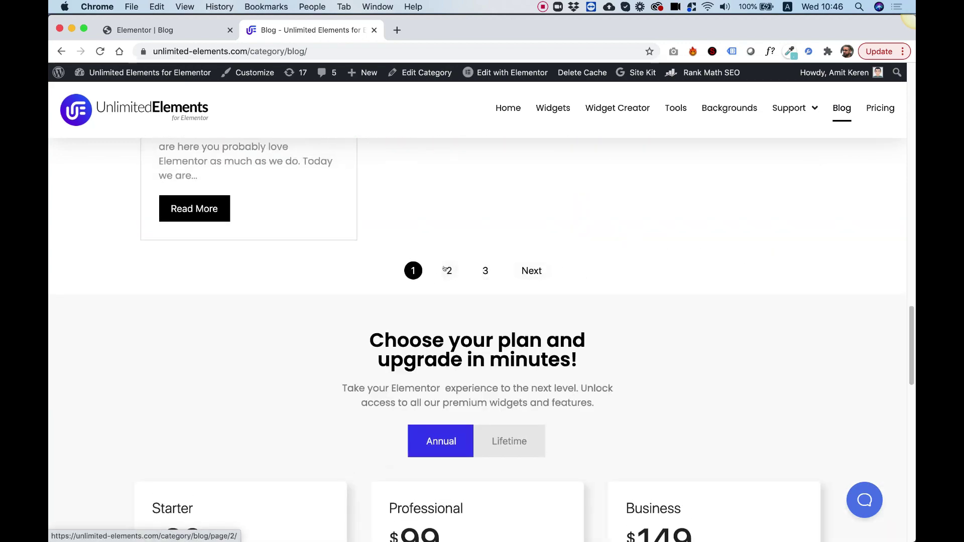
scroll(466, 259, "up", 20)
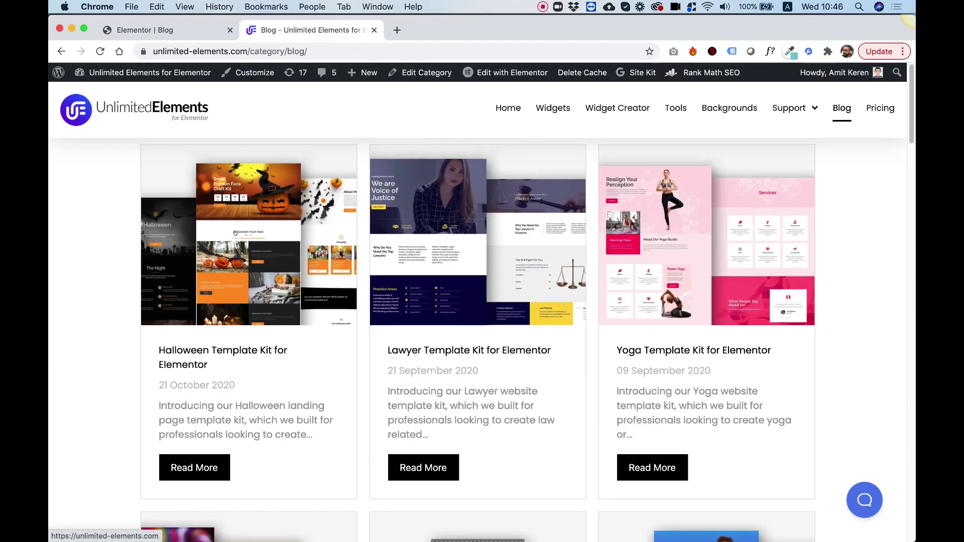
scroll(463, 287, "down", 10)
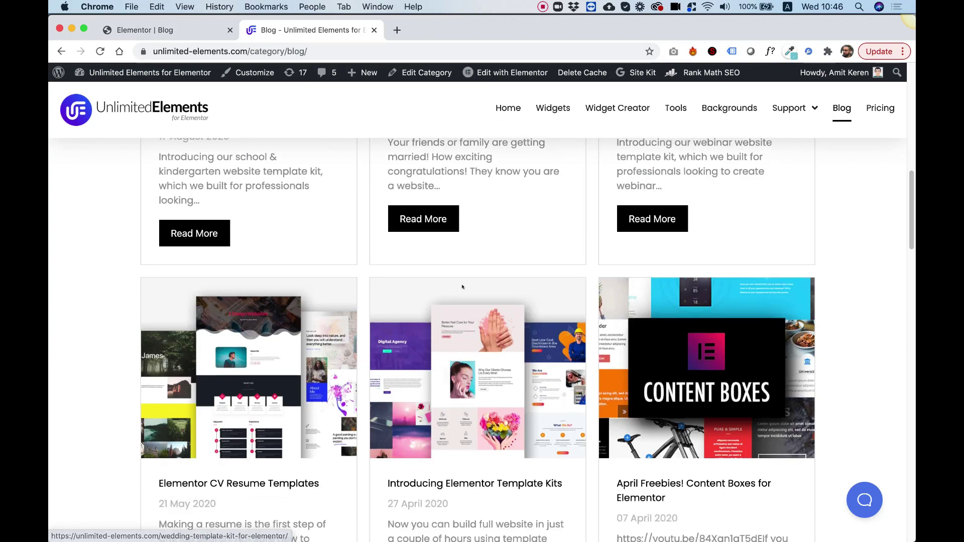
scroll(463, 287, "down", 7)
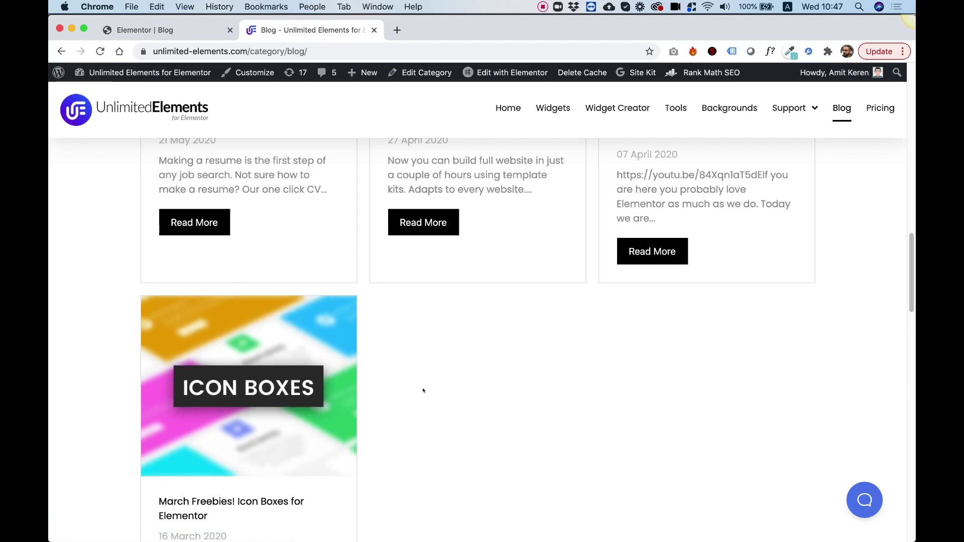
left_click(147, 32)
scroll(450, 248, "up", 15)
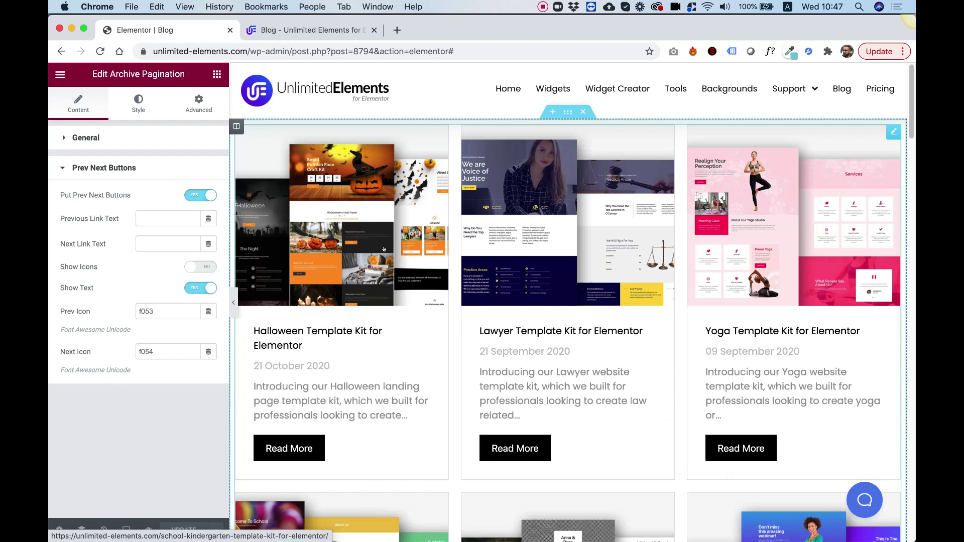
Change the Post Blocks Number of items from 3 to 2, then to 1 per row.
left_click(385, 246)
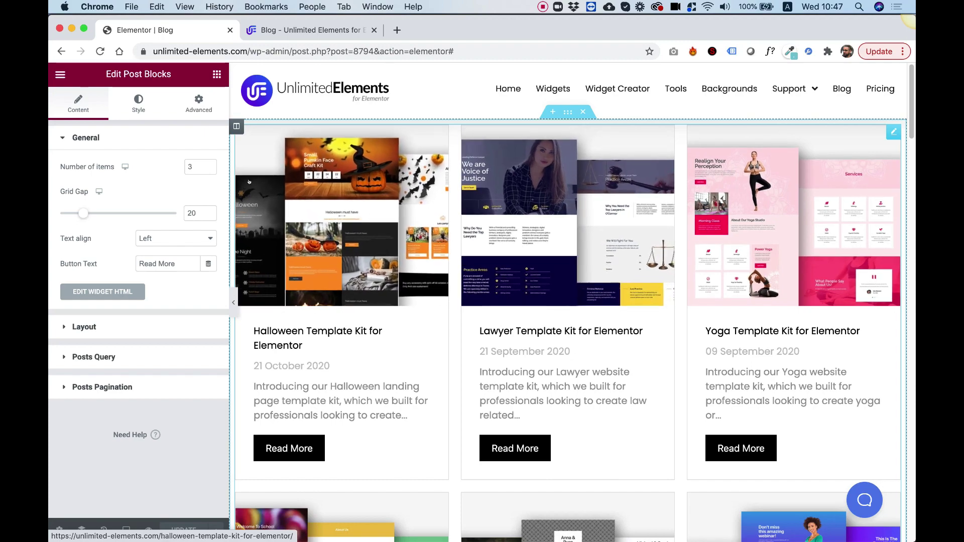
double_click(198, 167)
type("2")
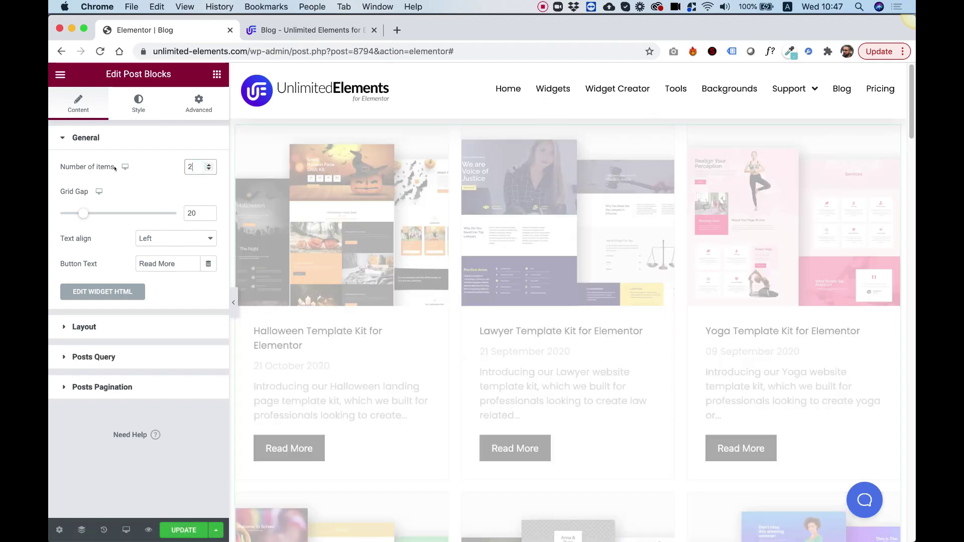
scroll(636, 245, "down", 10)
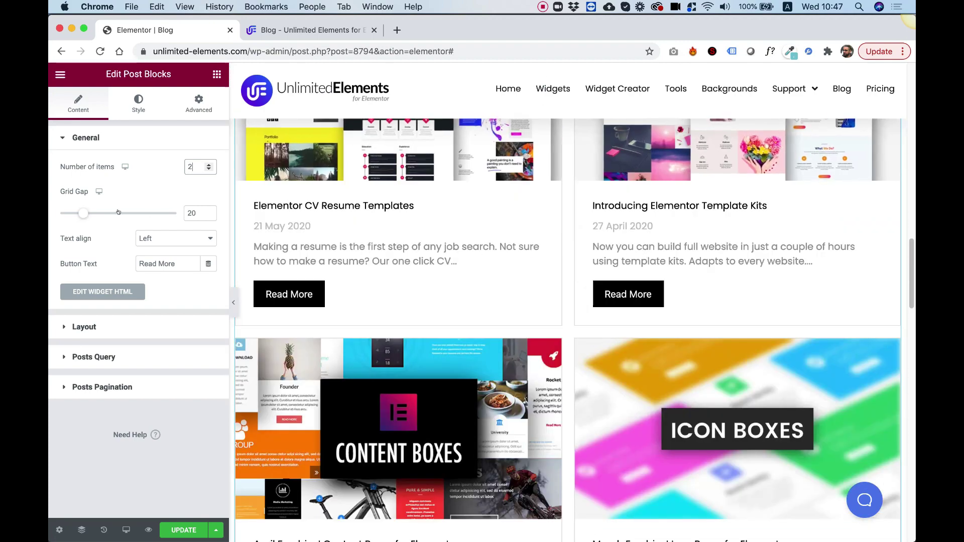
type("1")
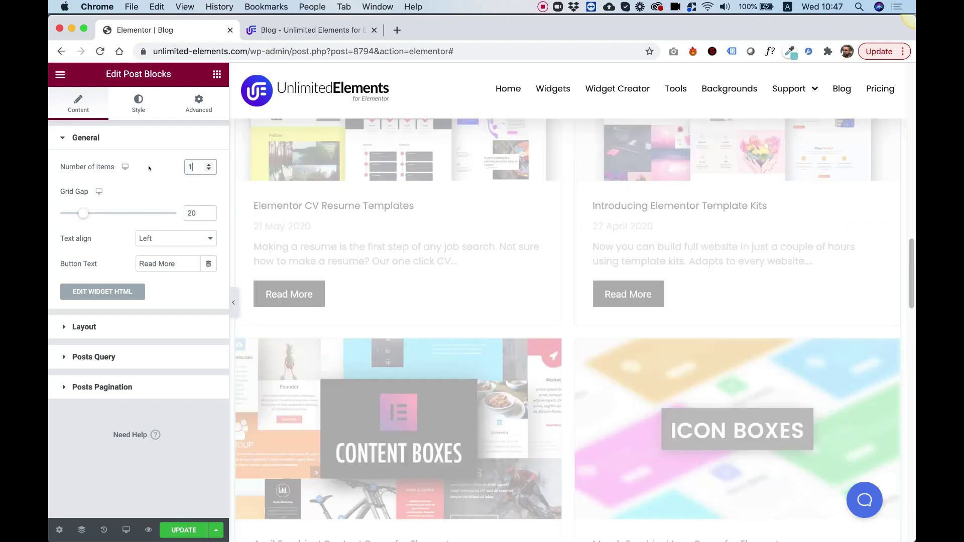
scroll(575, 236, "up", 5)
scroll(575, 237, "up", 10)
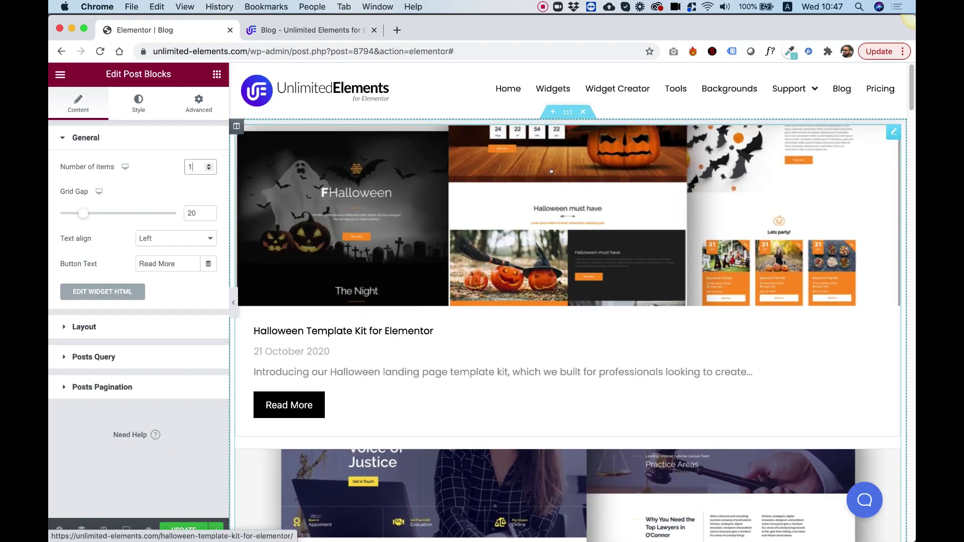
Set the section's Content Width to 500 and the Post Blocks Grid Gap to 29.
left_click(564, 112)
left_click_drag(58, 192, 57, 194)
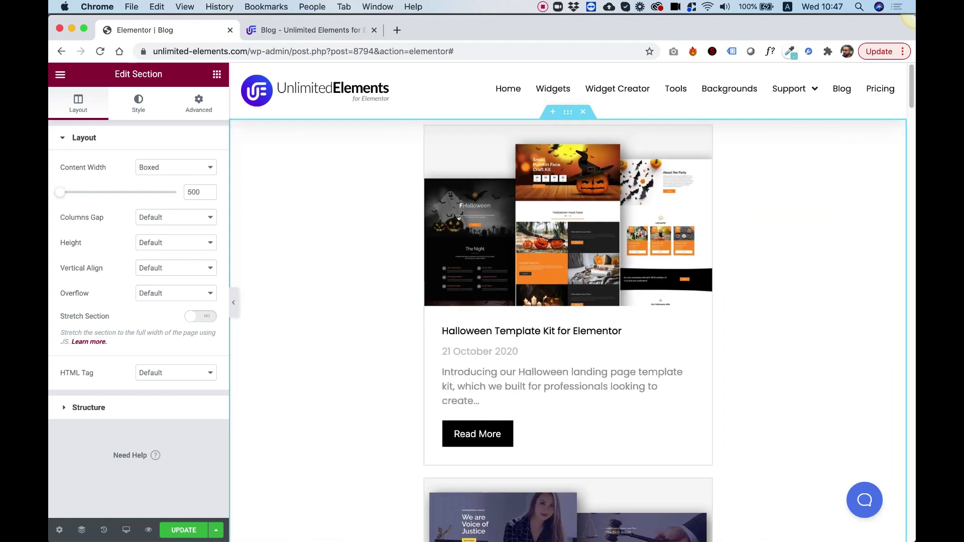
left_click(459, 217)
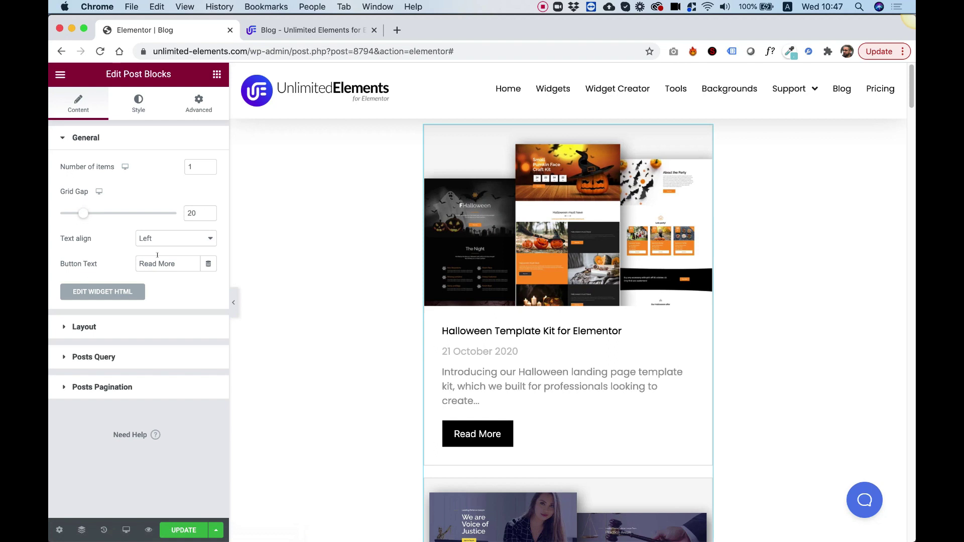
left_click_drag(81, 210, 93, 212)
scroll(648, 402, "down", 1)
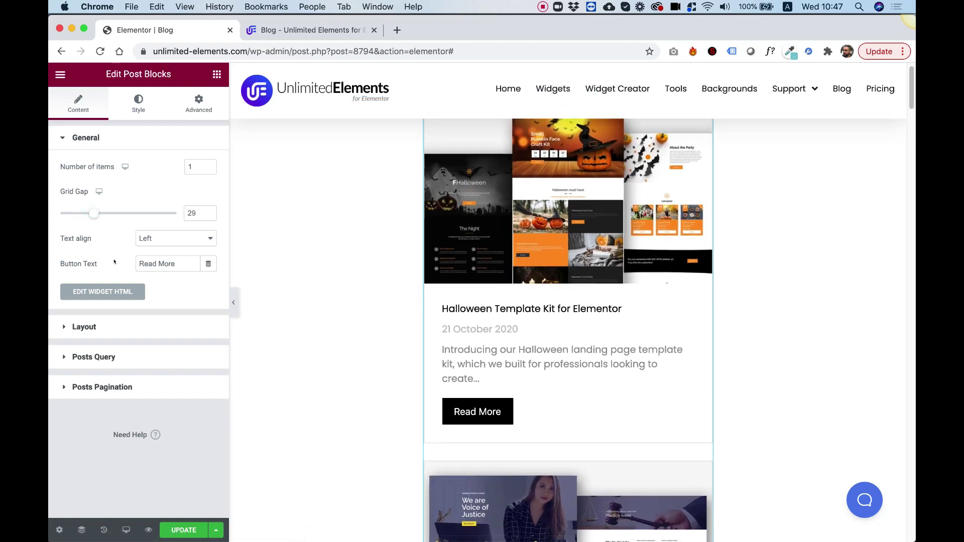
scroll(643, 387, "down", 20)
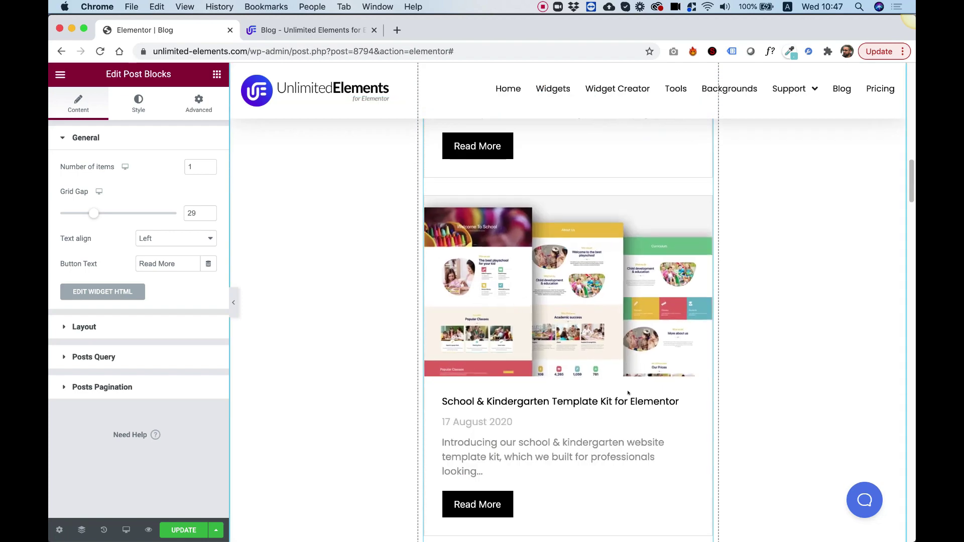
scroll(585, 393, "down", 20)
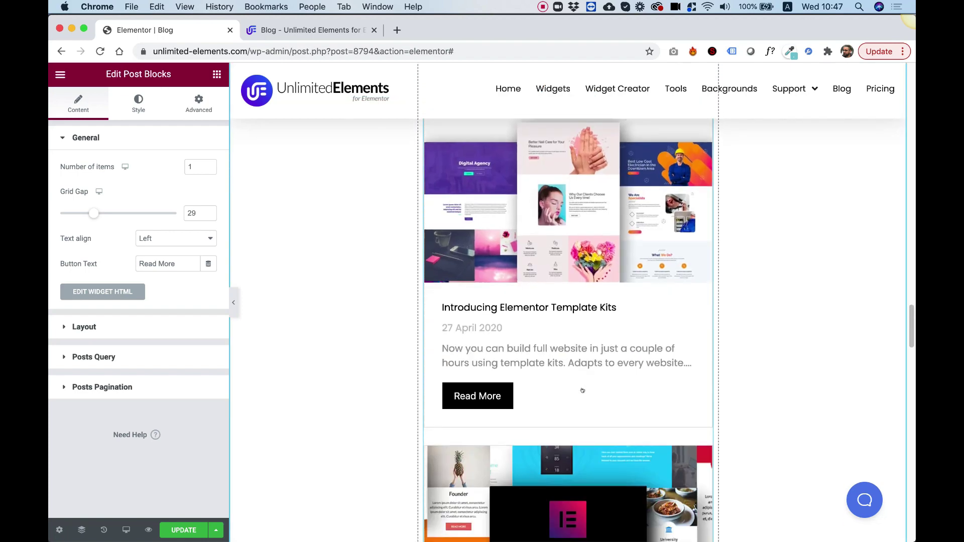
scroll(591, 372, "up", 8)
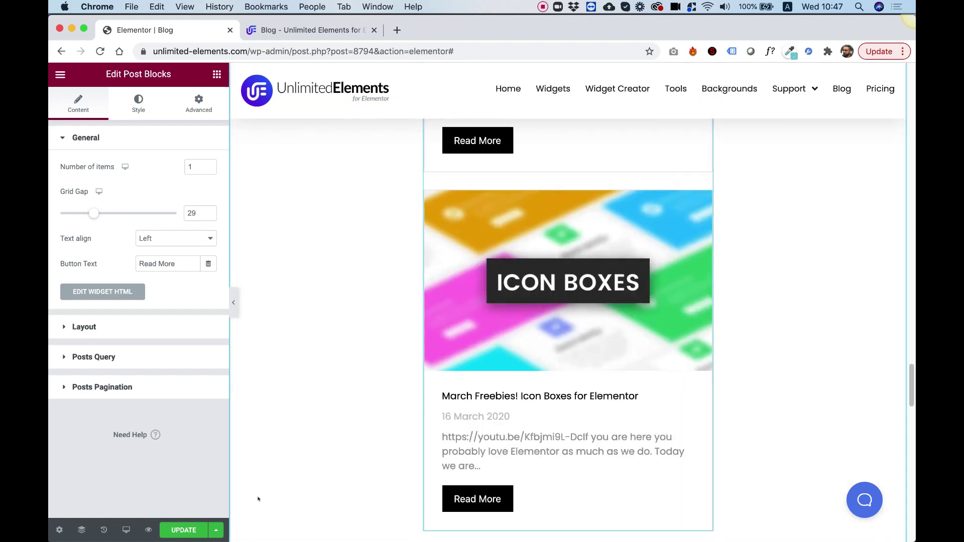
Reload the live Blog page to see the single-column list, then open pagination page 2.
left_click(312, 30)
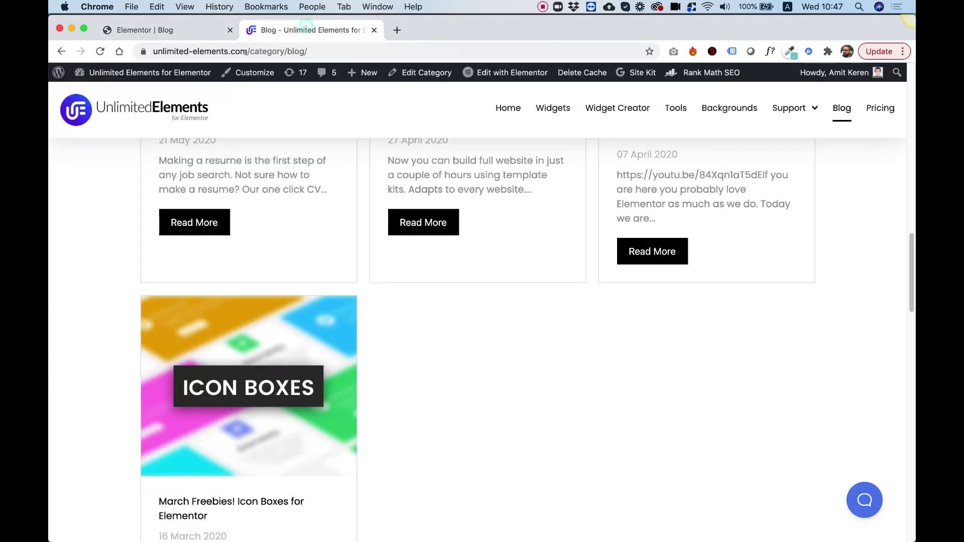
key("super+r")
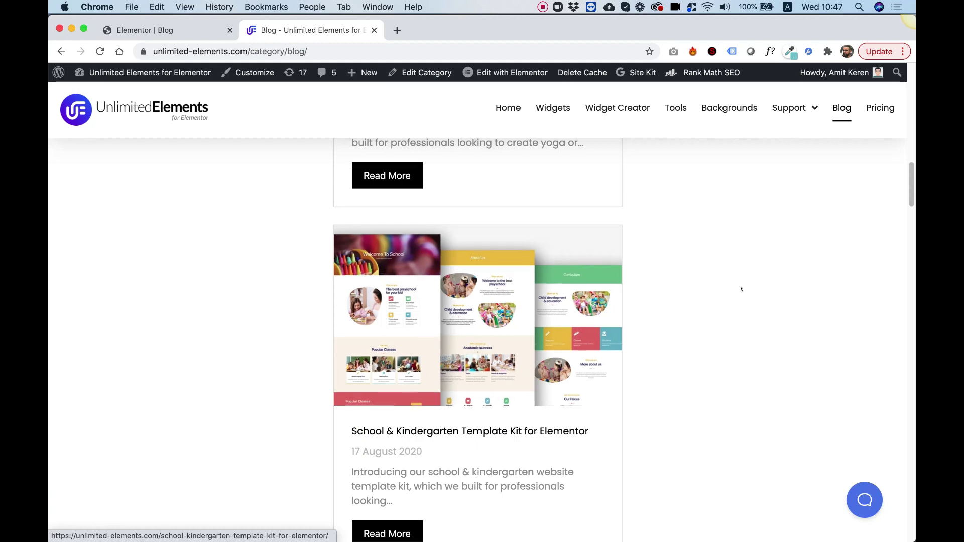
scroll(735, 289, "down", 8)
scroll(735, 289, "down", 20)
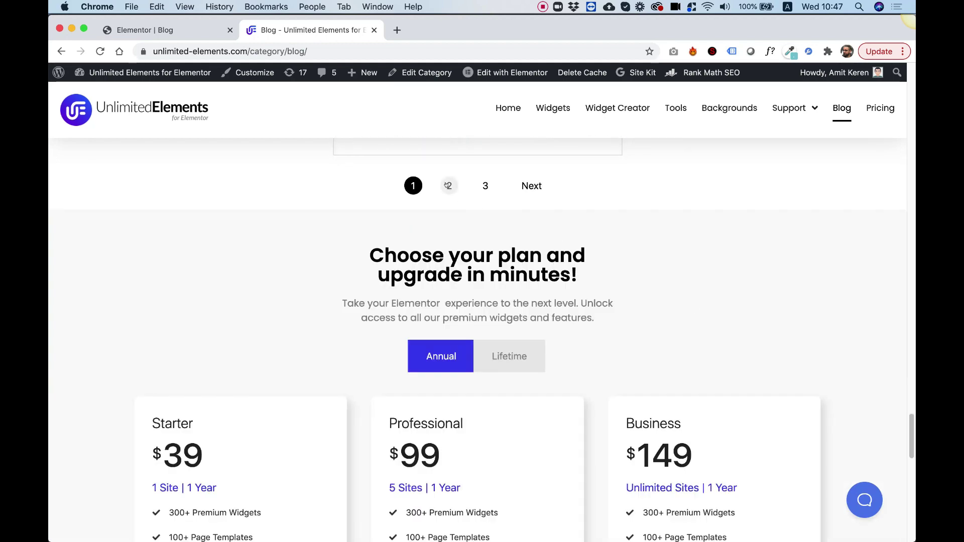
left_click(448, 186)
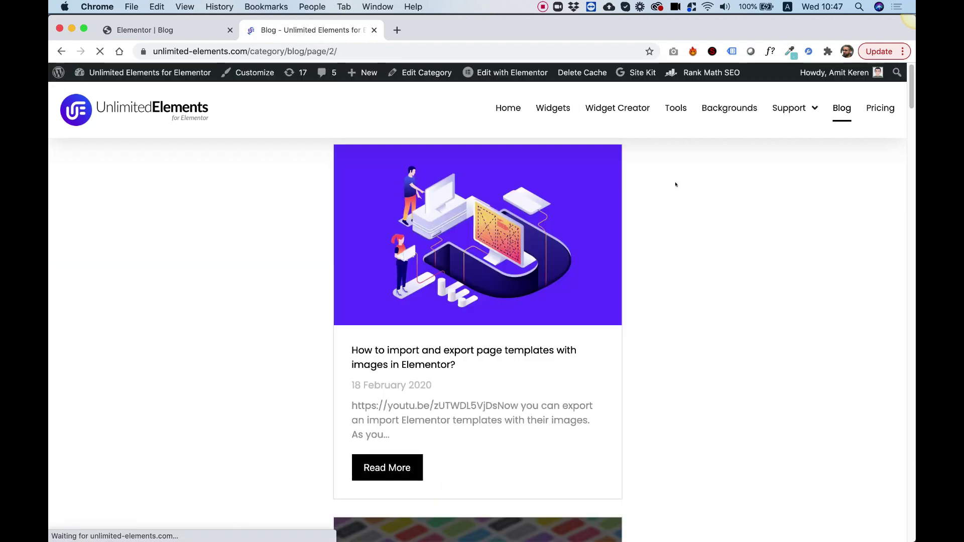